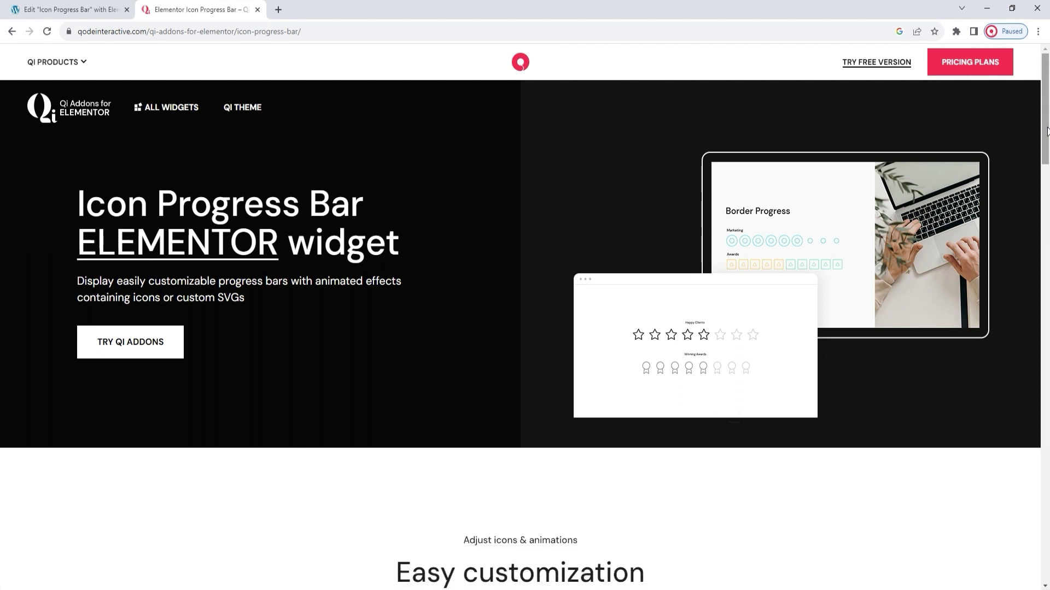
- Look through the Icon Progress Bar showcase page for its examples of icon styling, boxed backgrounds, sizes and colors
drag(1047, 131, 1047, 208)
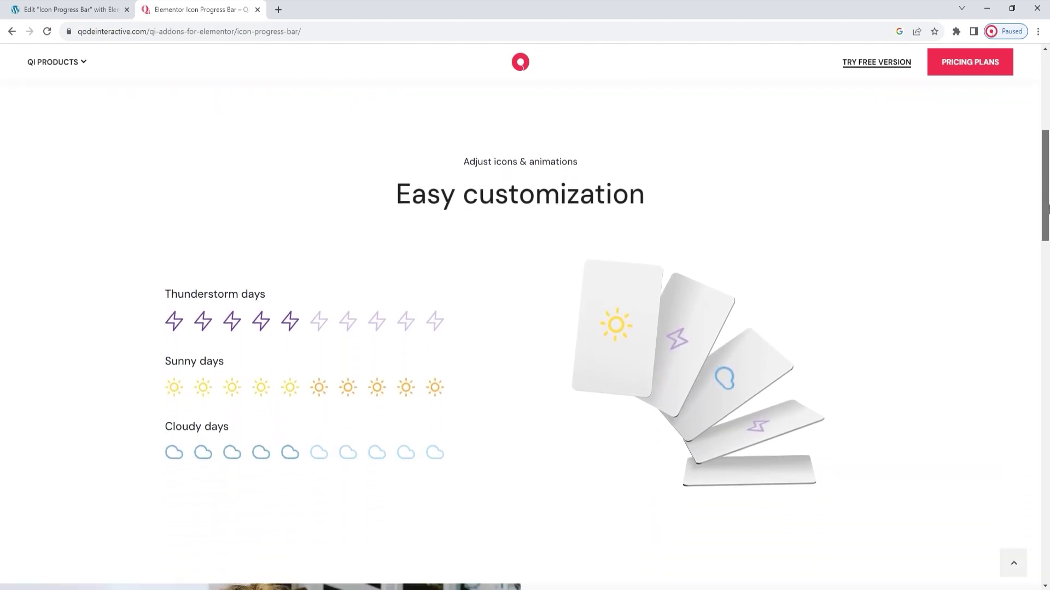
drag(1047, 208, 1047, 301)
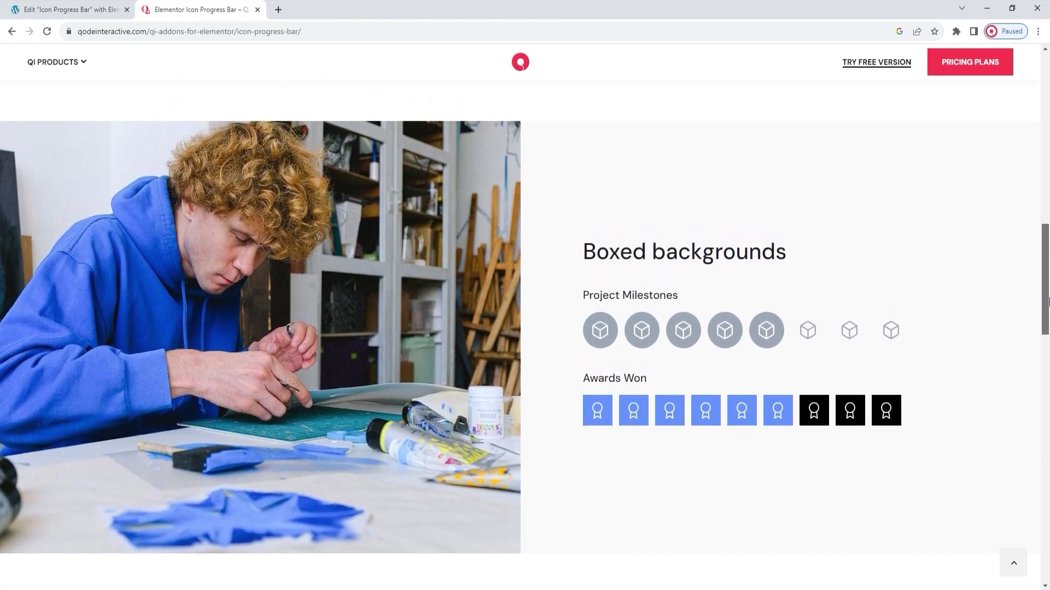
drag(1048, 300, 1047, 393)
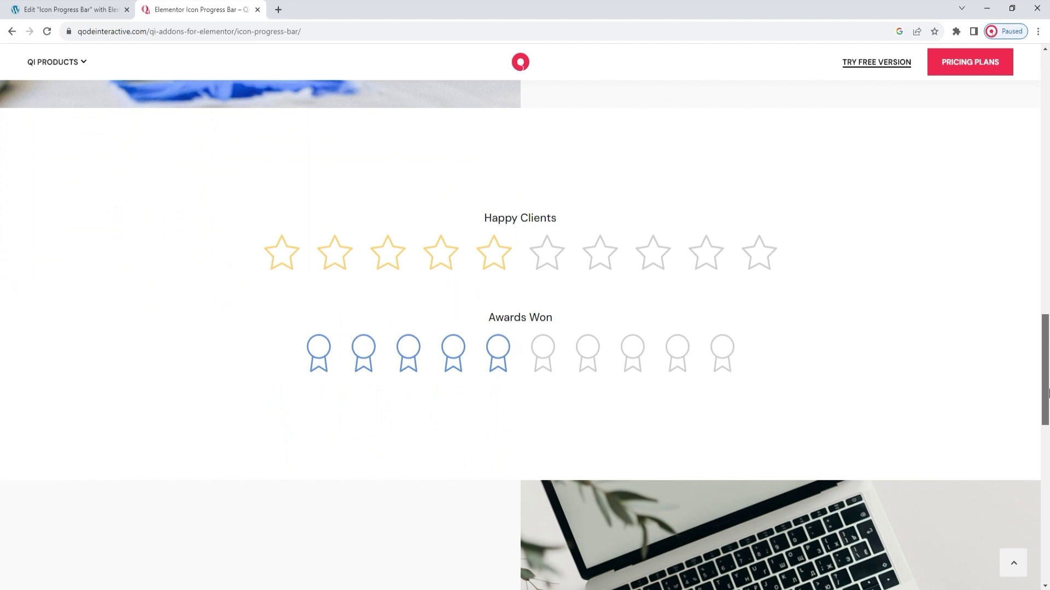
drag(1047, 393, 1048, 450)
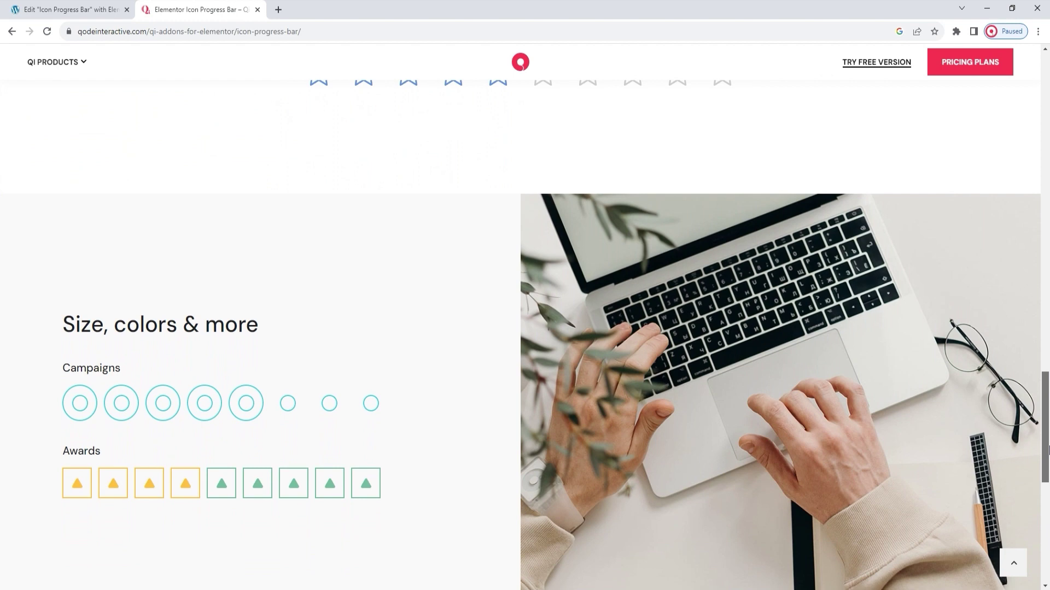
drag(1047, 449, 1048, 476)
- Switch to the Elementor editor, search the widgets for "icon" and place an Icon Progress Bar below the Project Milestones text
click(122, 7)
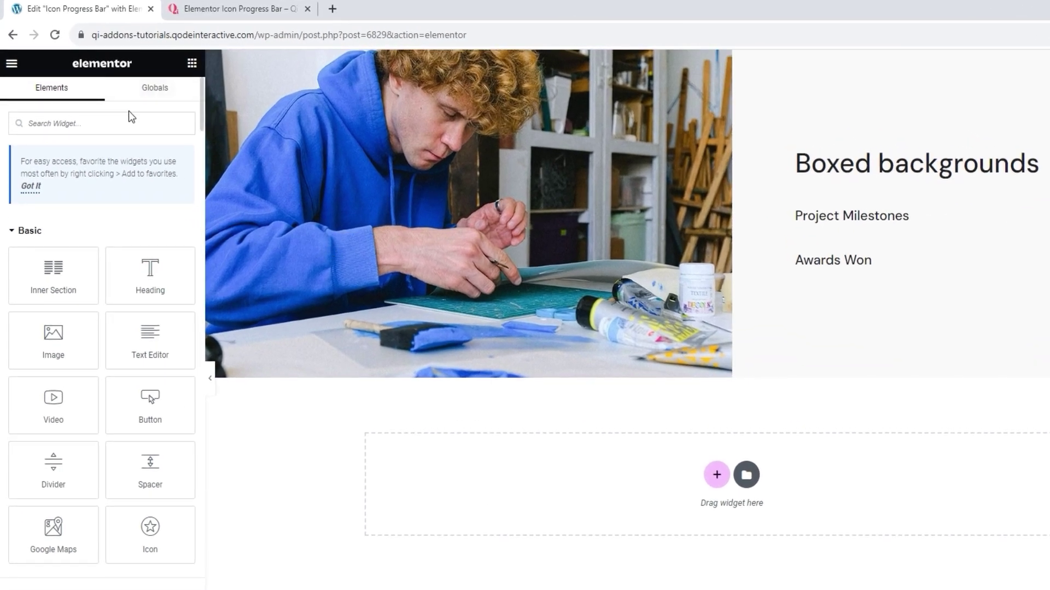
click(103, 101)
text(icon)
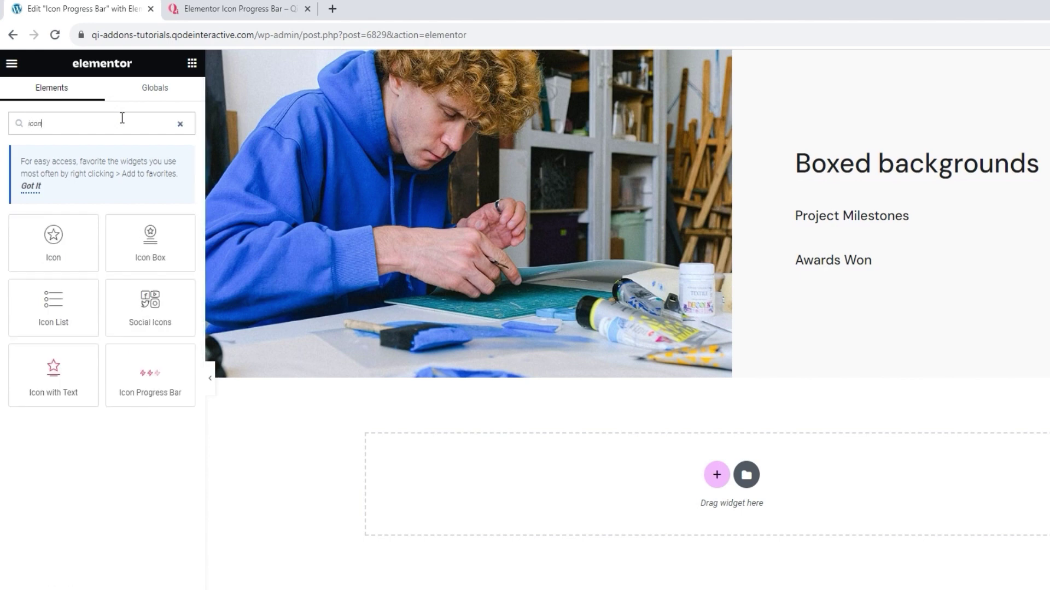
drag(134, 388, 843, 239)
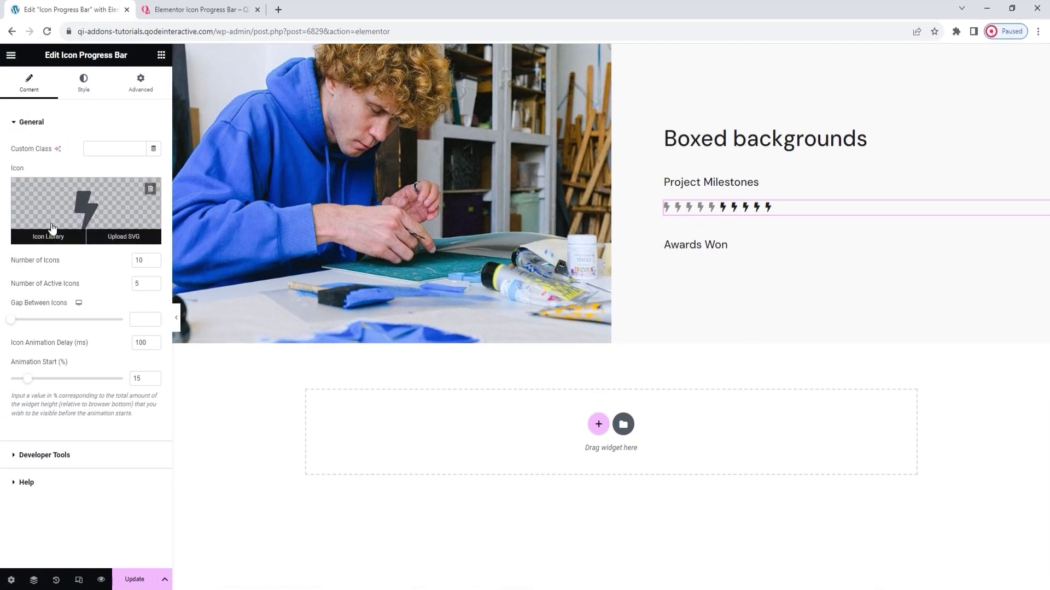
- Browse the icon library, then replace the progress bar's bolt icon with the cube SVG from the media library
click(44, 235)
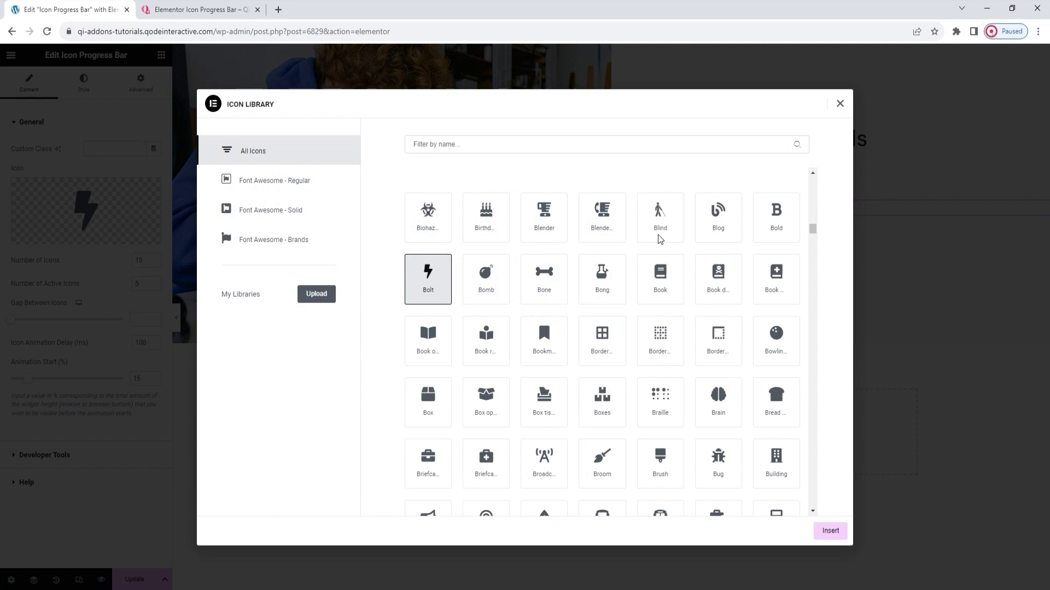
click(839, 102)
mouse_move(105, 206)
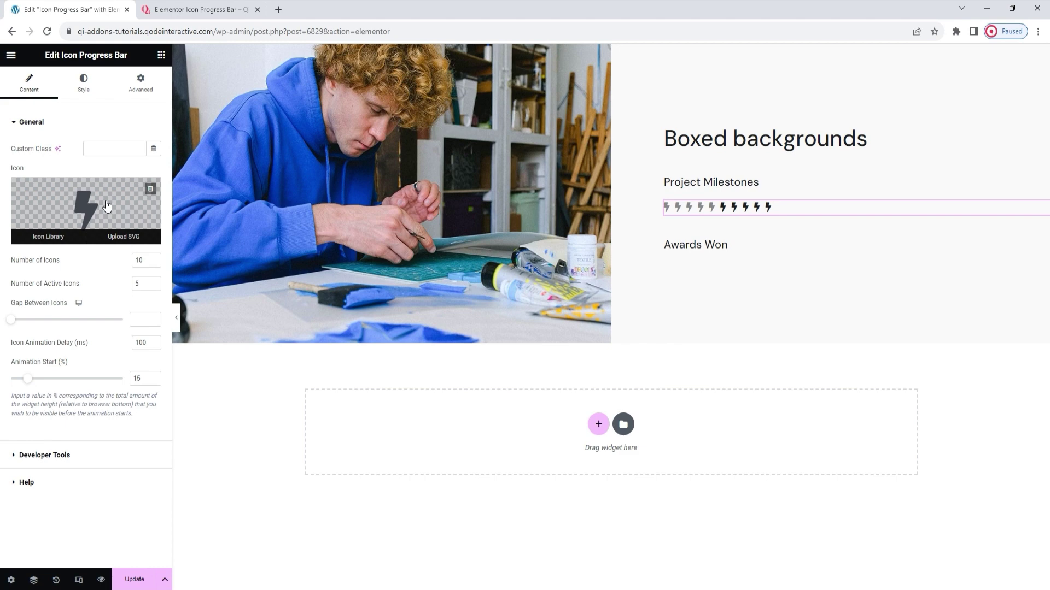
click(116, 236)
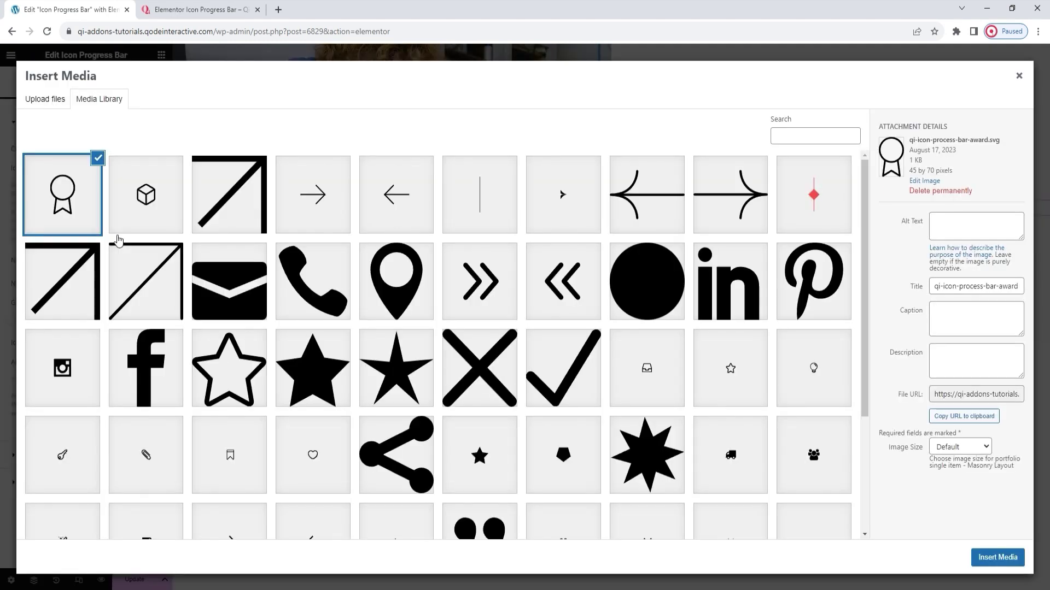
click(133, 211)
click(987, 555)
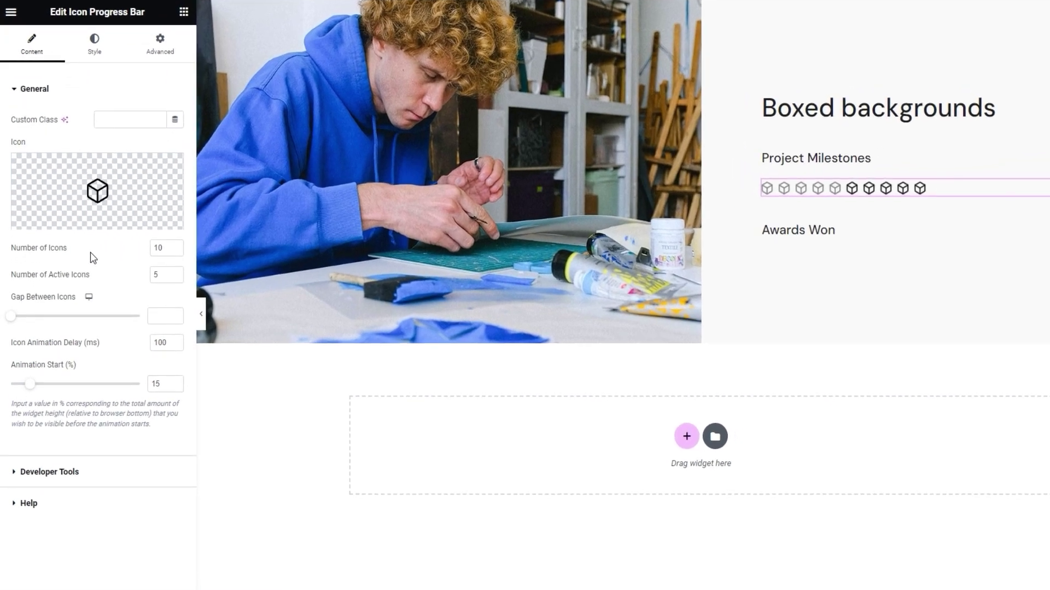
- Set the progress bar's number of icons to 8 and the gap between icons to 12
click(175, 251)
drag(11, 317, 35, 322)
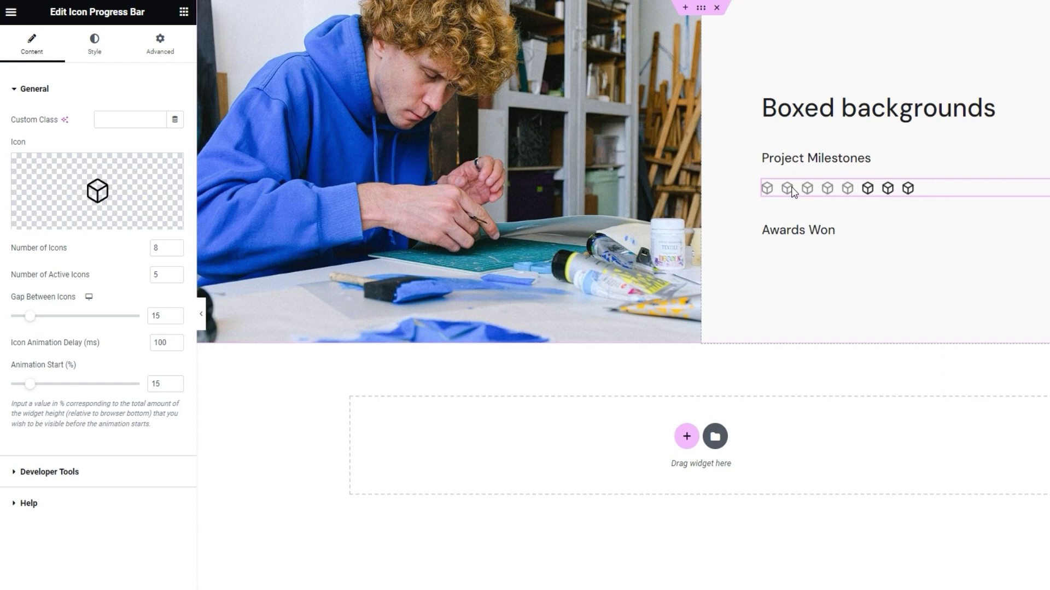
click(176, 319)
click(176, 319)
click(175, 318)
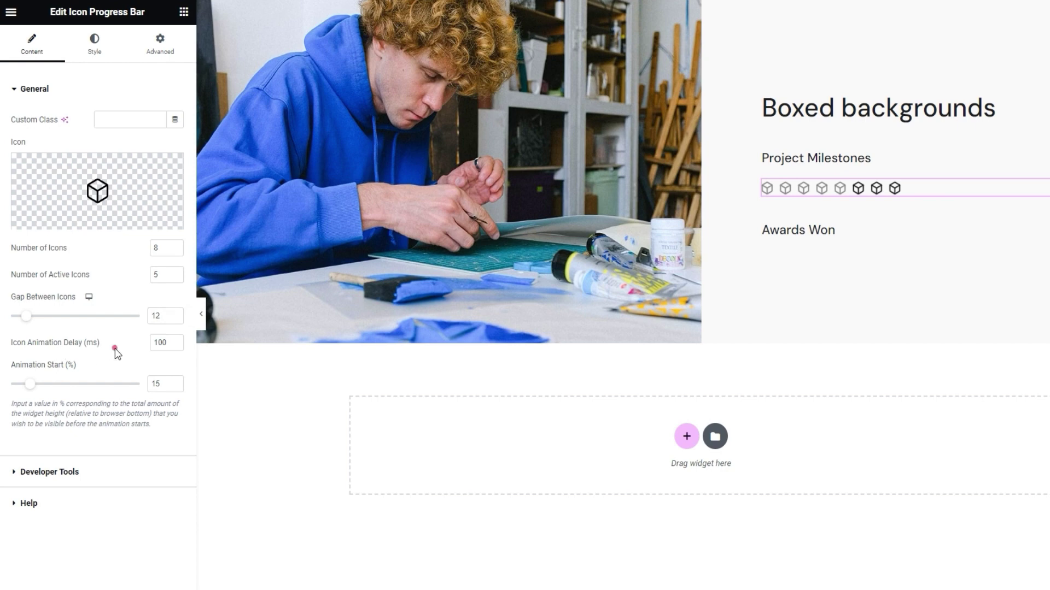
- Try icon animation delays of 20 ms and 500 ms, and return the delay to 100 ms
double_click(153, 343)
text(20)
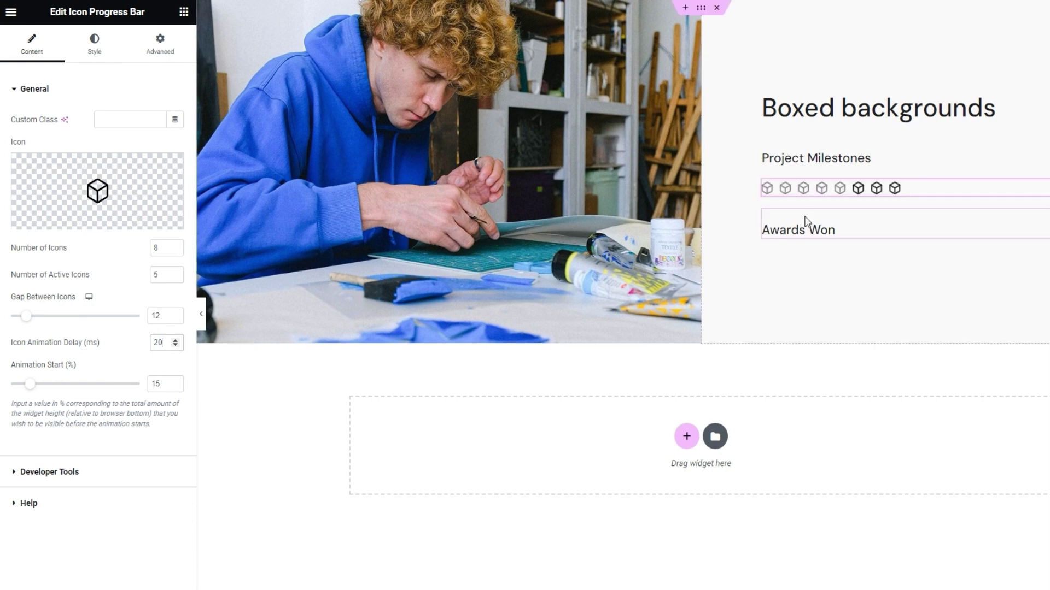
double_click(157, 348)
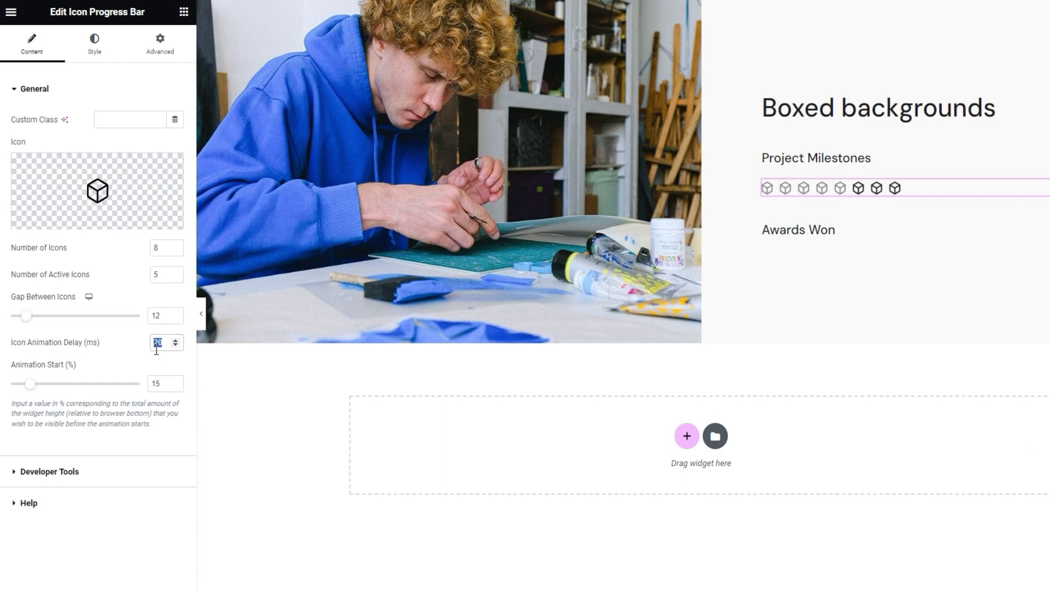
text(500)
drag(157, 346, 148, 344)
text(100)
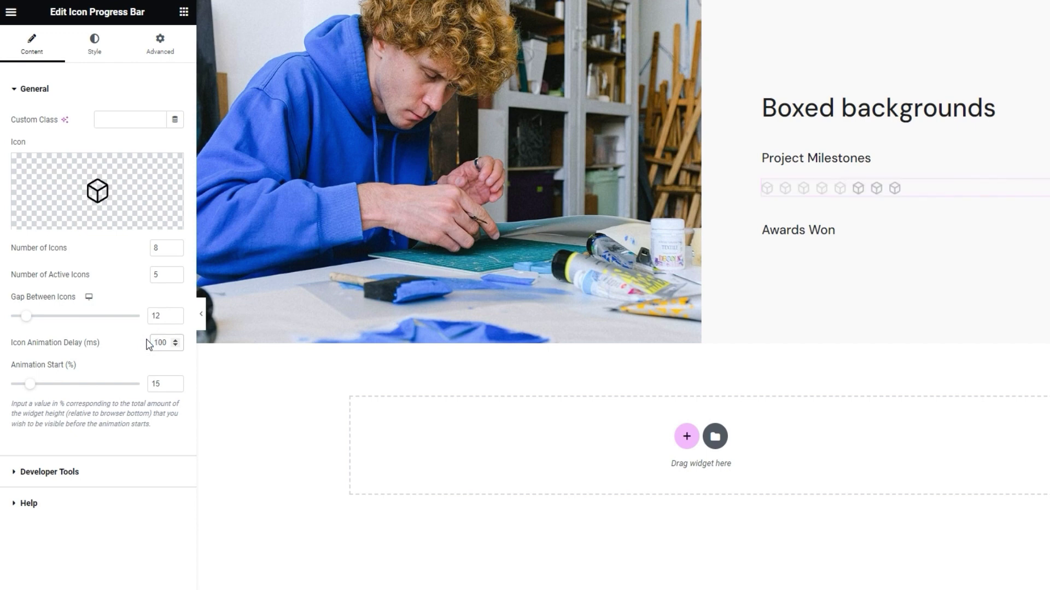
click(131, 355)
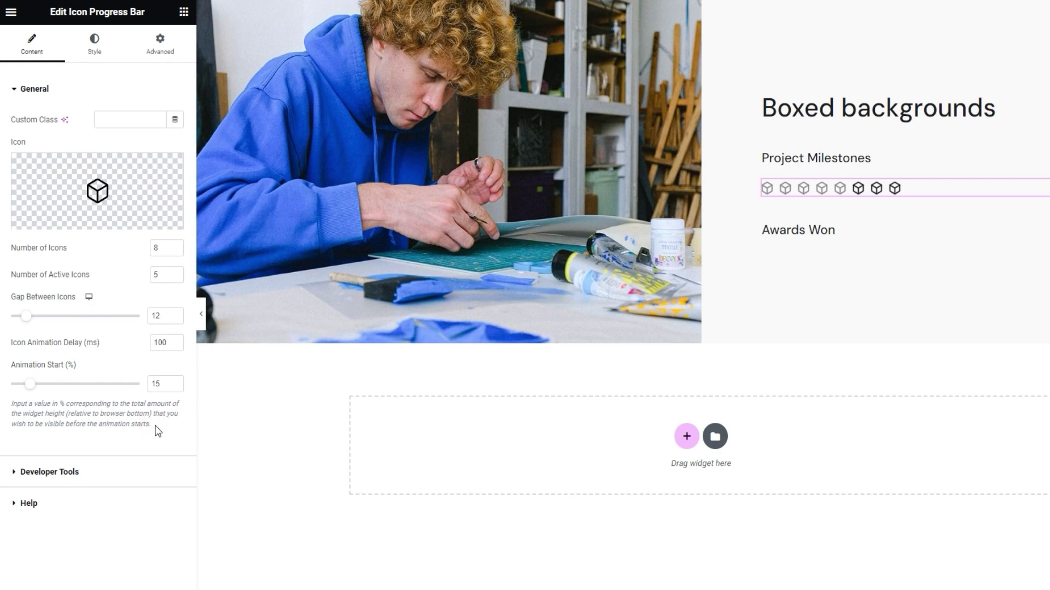
- Show the widget's shortcode snippet, hide it again and open the widget's help links
click(133, 475)
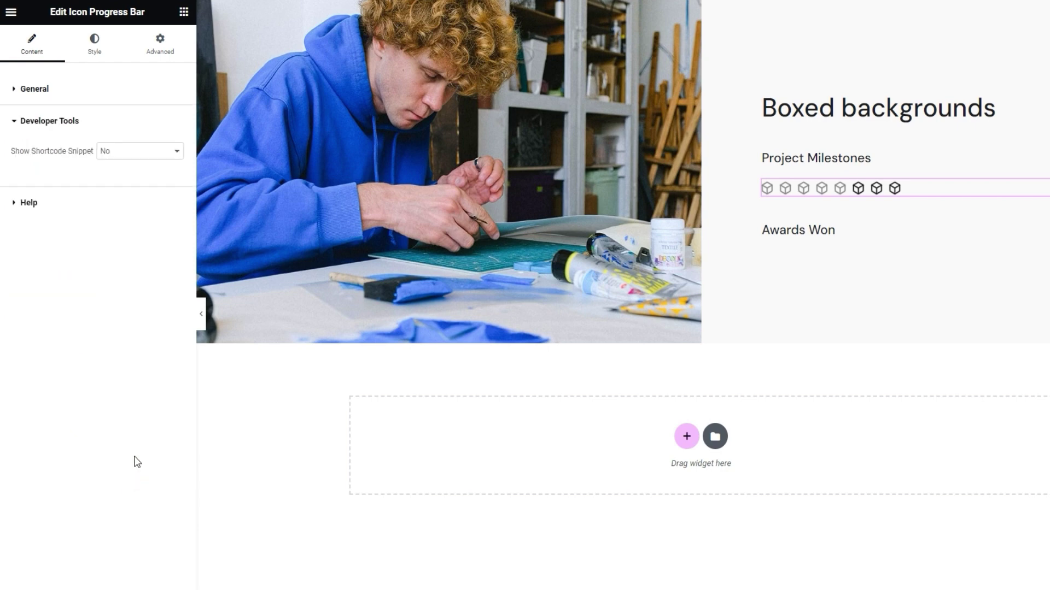
click(146, 152)
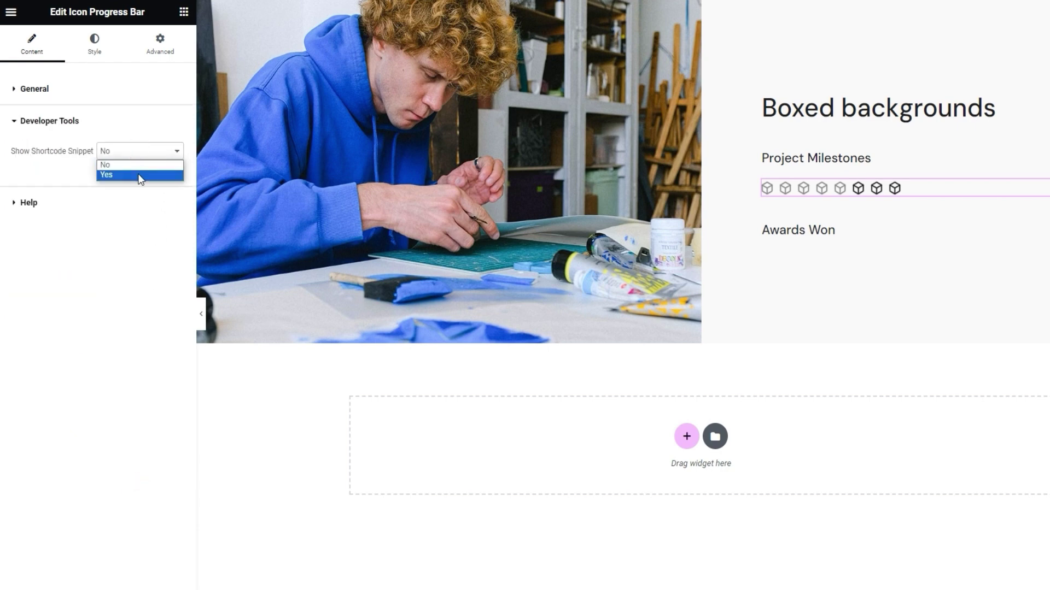
click(141, 176)
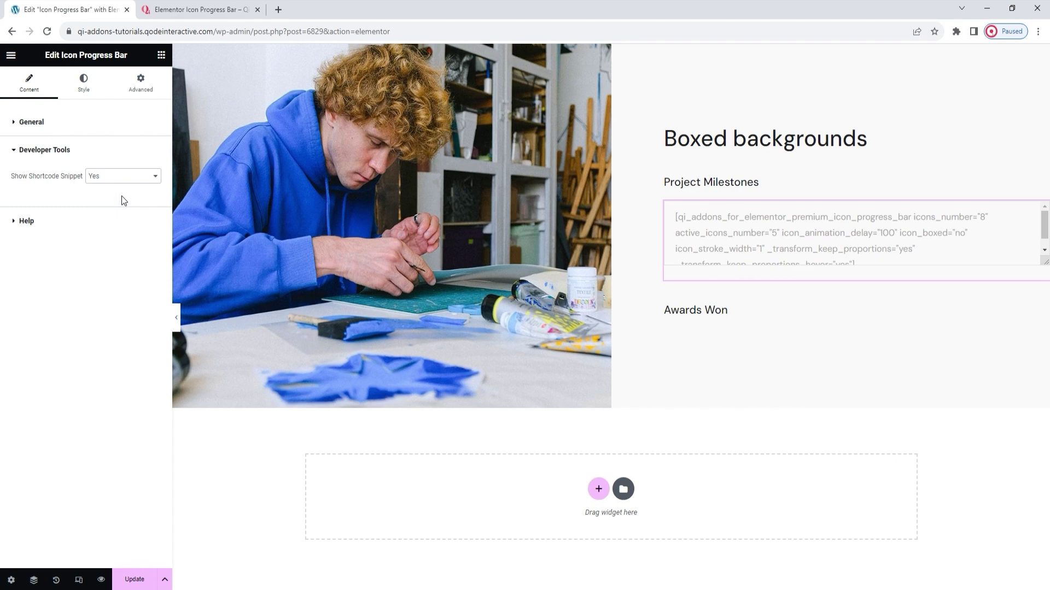
click(115, 176)
click(116, 187)
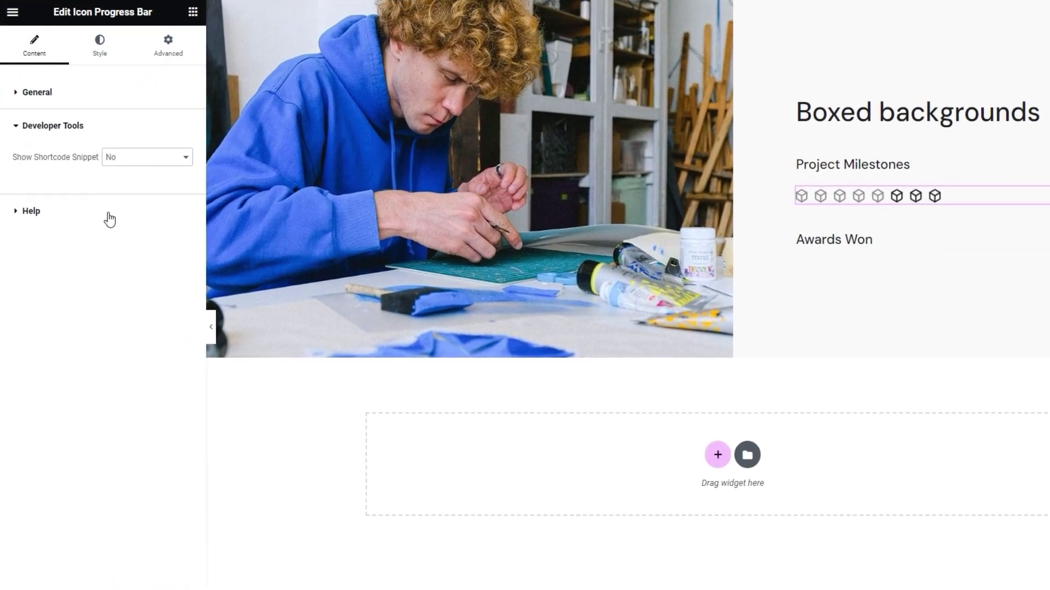
click(108, 213)
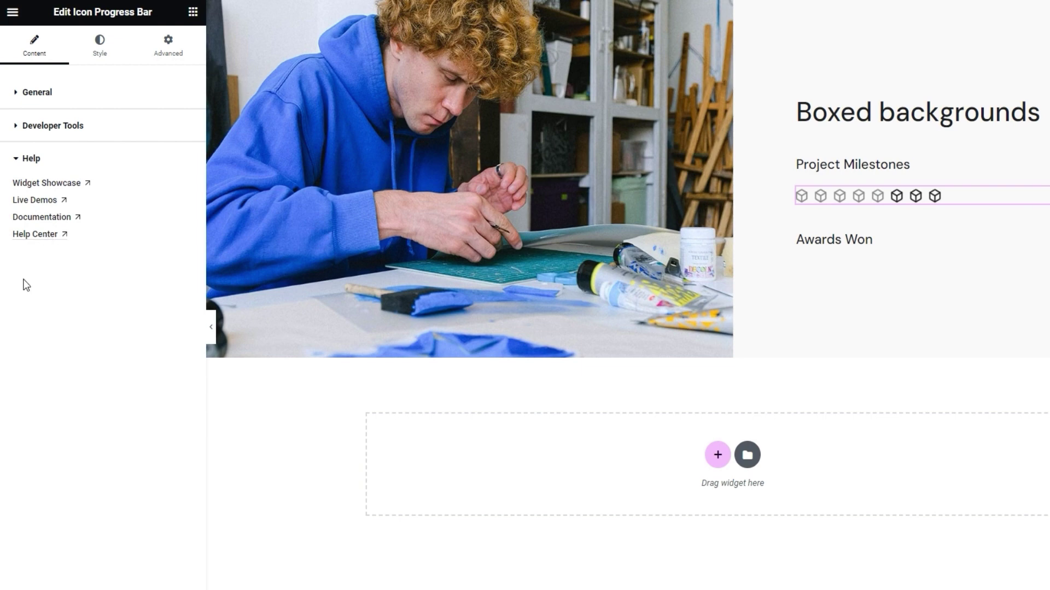
- Enable the boxed icon style for the progress bar and set the icon size to 29 px
click(104, 62)
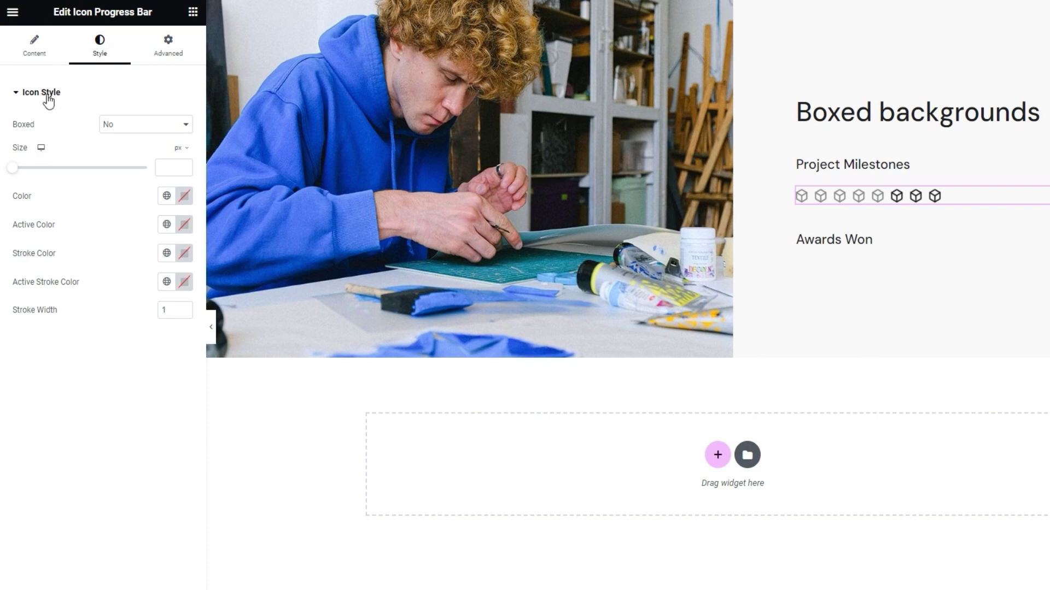
click(141, 127)
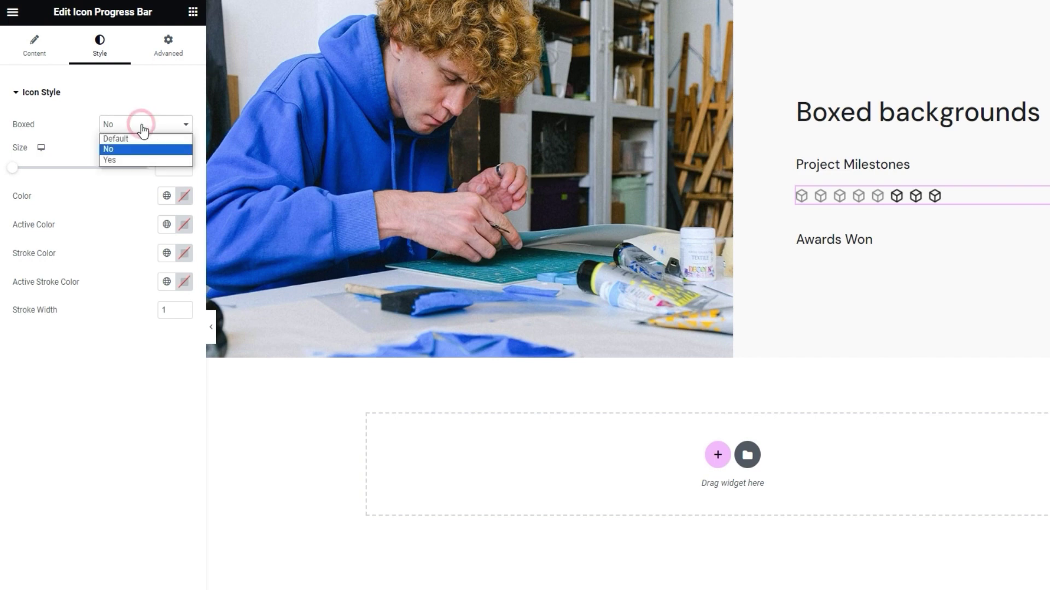
click(137, 159)
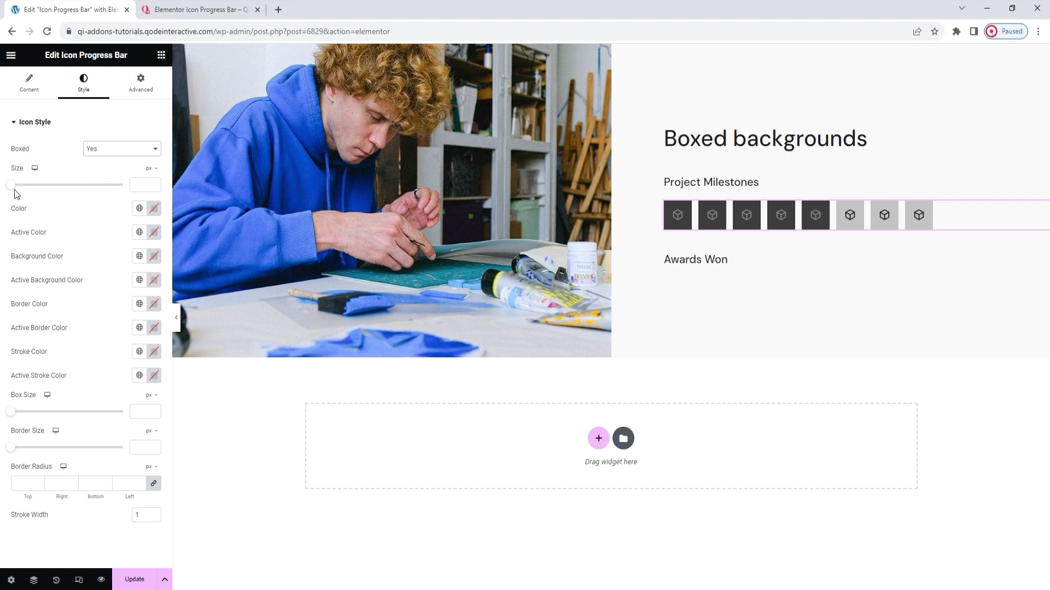
drag(10, 185, 17, 186)
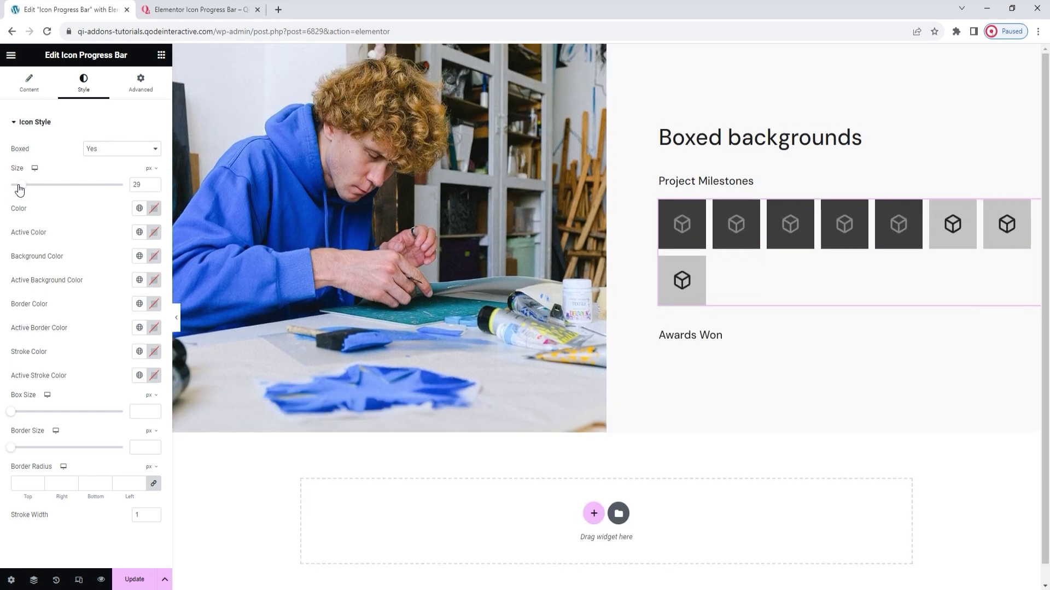
click(136, 184)
double_click(137, 184)
text(30)
- Set the progress bar's regular icon color to a muted grayish blue
click(153, 209)
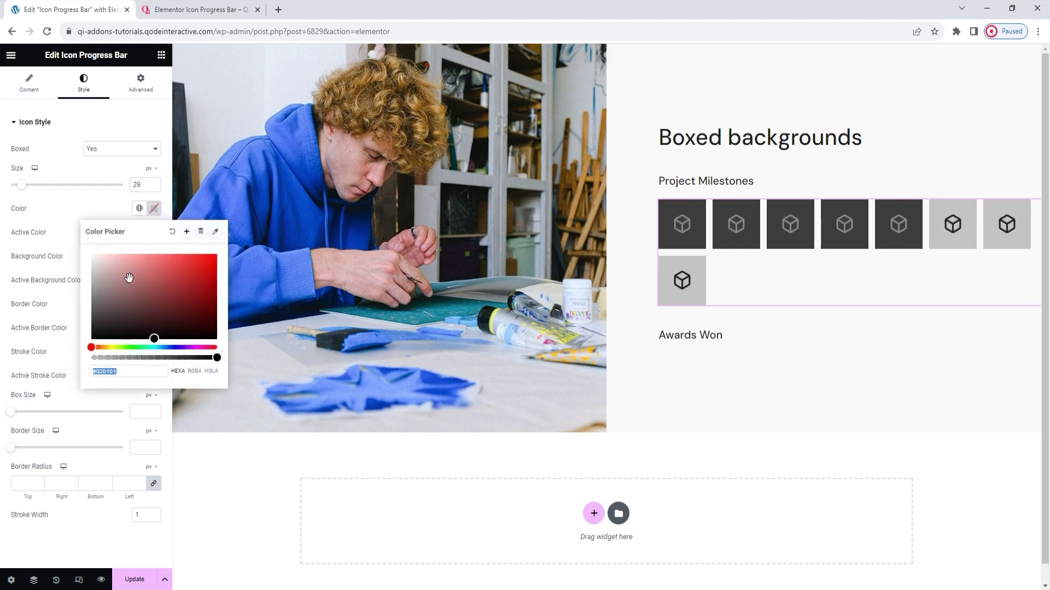
click(120, 269)
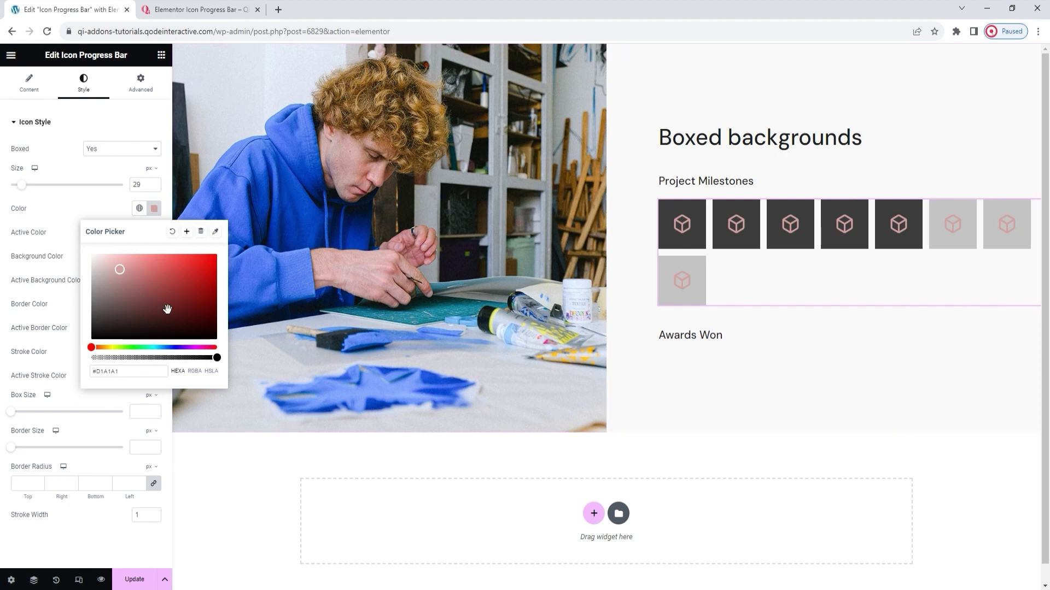
double_click(134, 371)
text(0ba7)
text(e4)
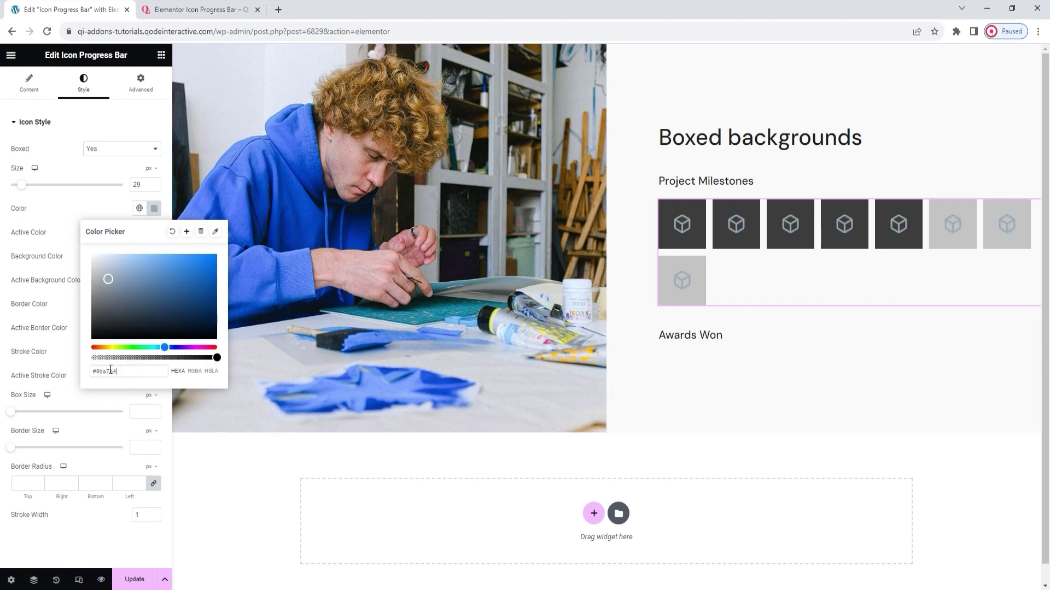
click(154, 208)
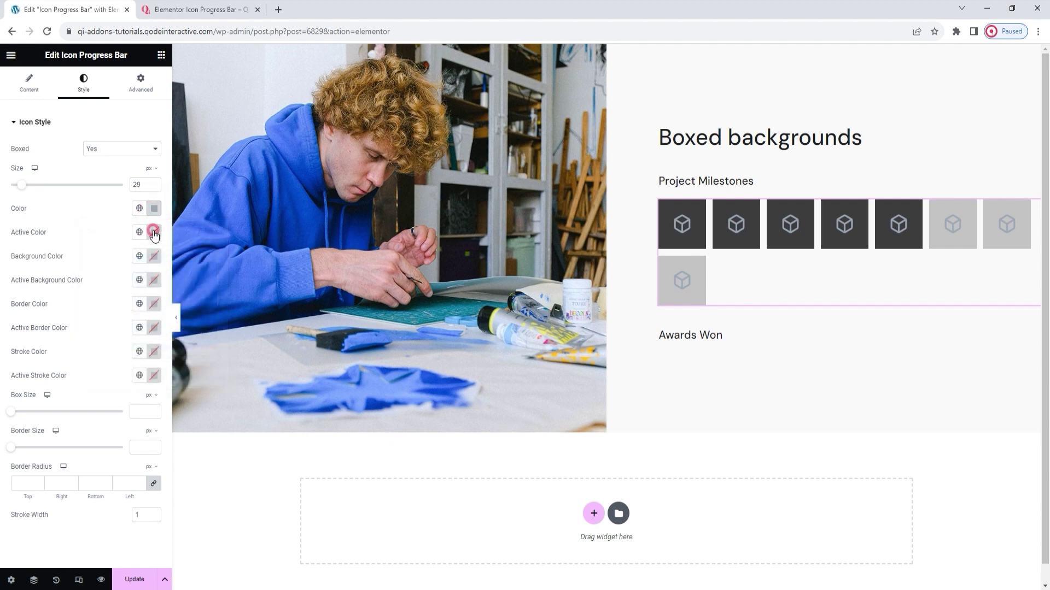
- Set the color of the active icons to white (#FFFFFF)
click(155, 232)
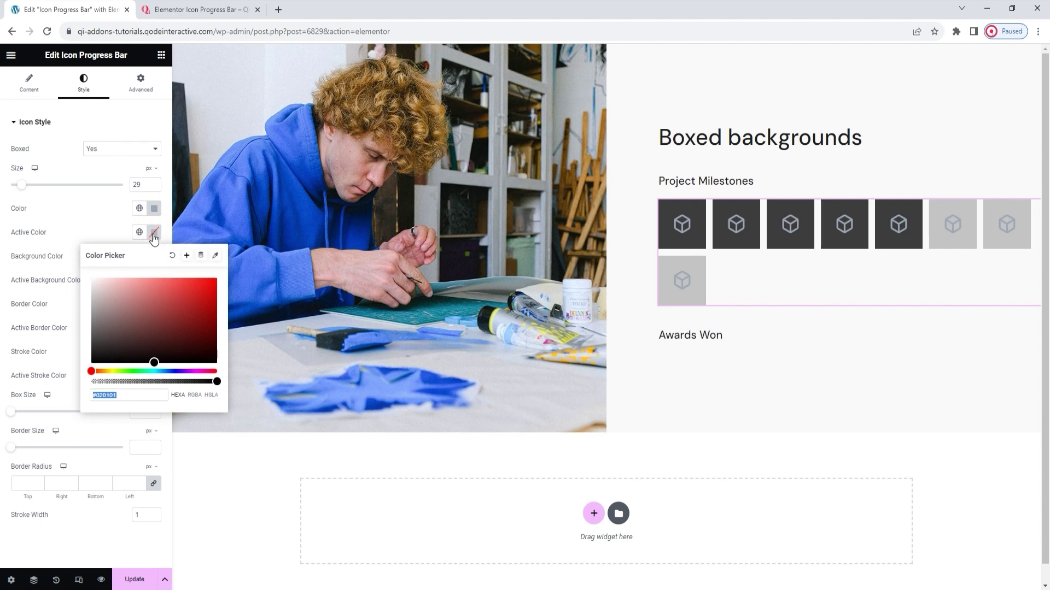
click(137, 316)
click(154, 297)
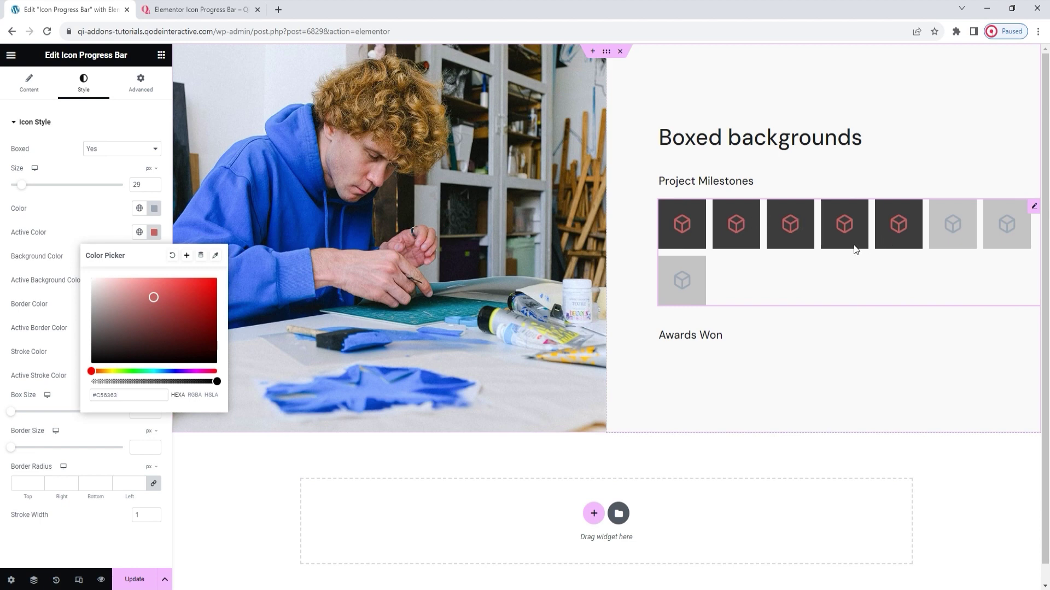
click(99, 292)
drag(91, 285, 72, 263)
click(154, 233)
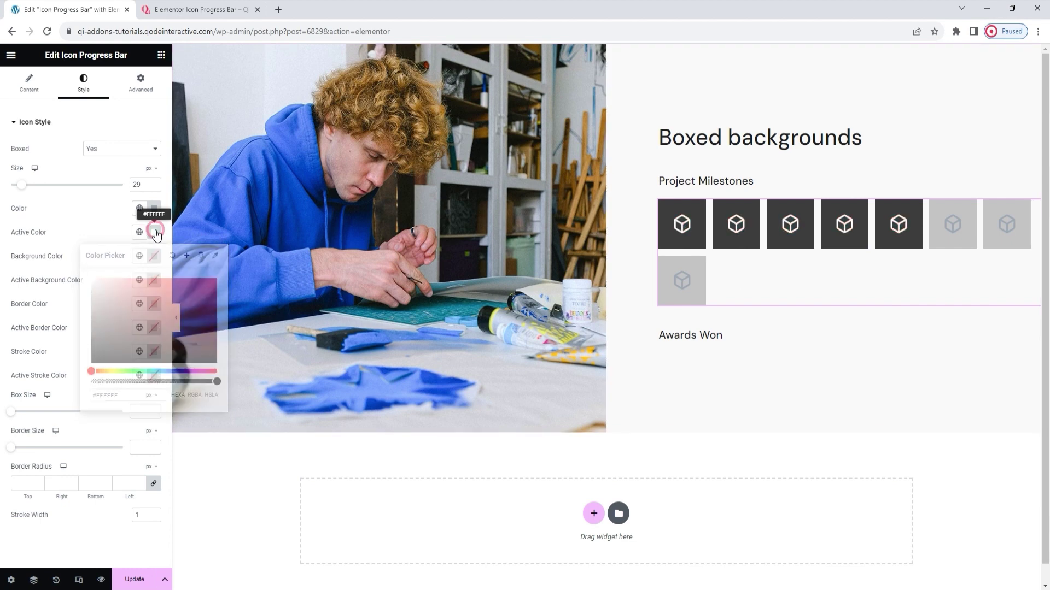
- Set the icon boxes' background color to a fully transparent #A8787800
click(156, 264)
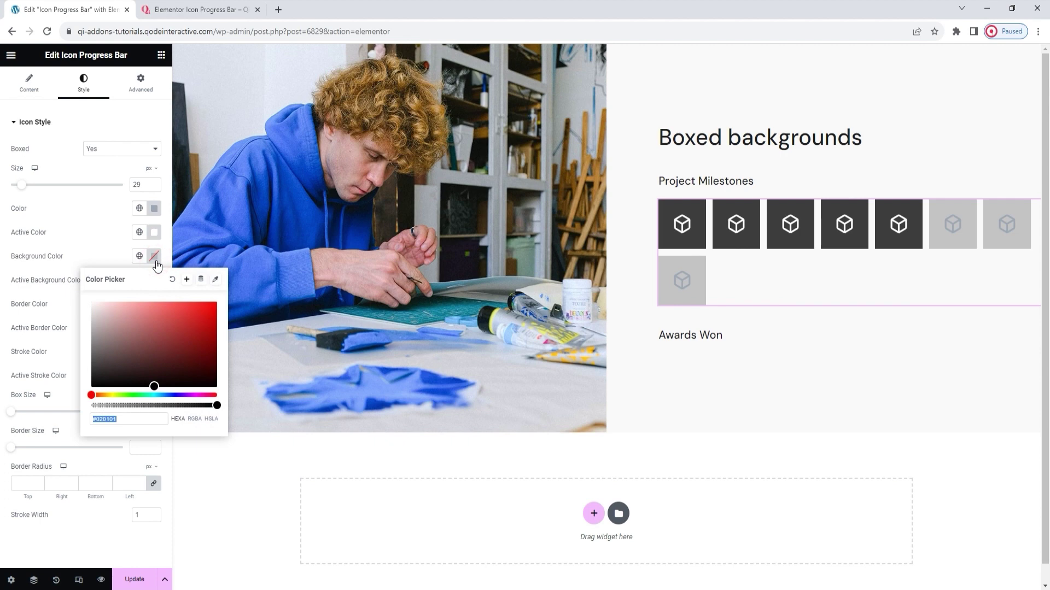
click(127, 331)
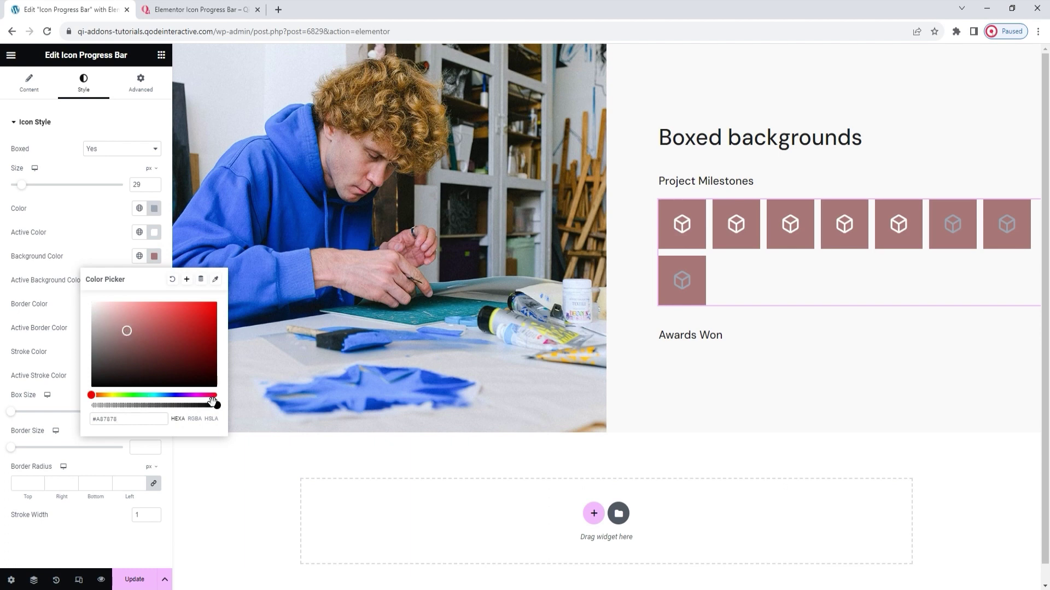
drag(216, 405, 76, 408)
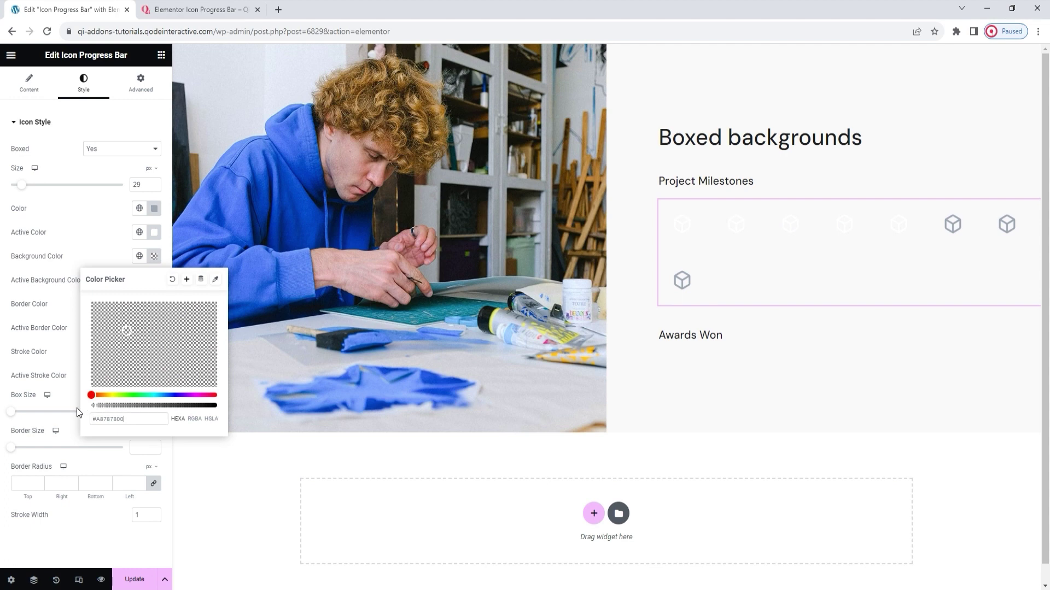
click(154, 255)
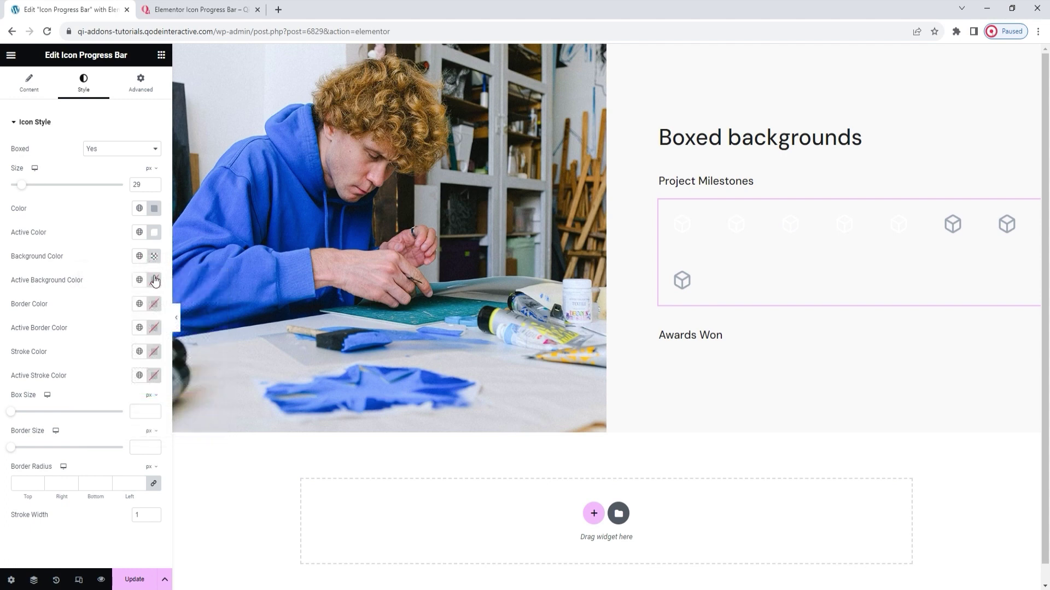
- Set the active icon boxes' background color to grayish blue #9ba7b4
click(155, 280)
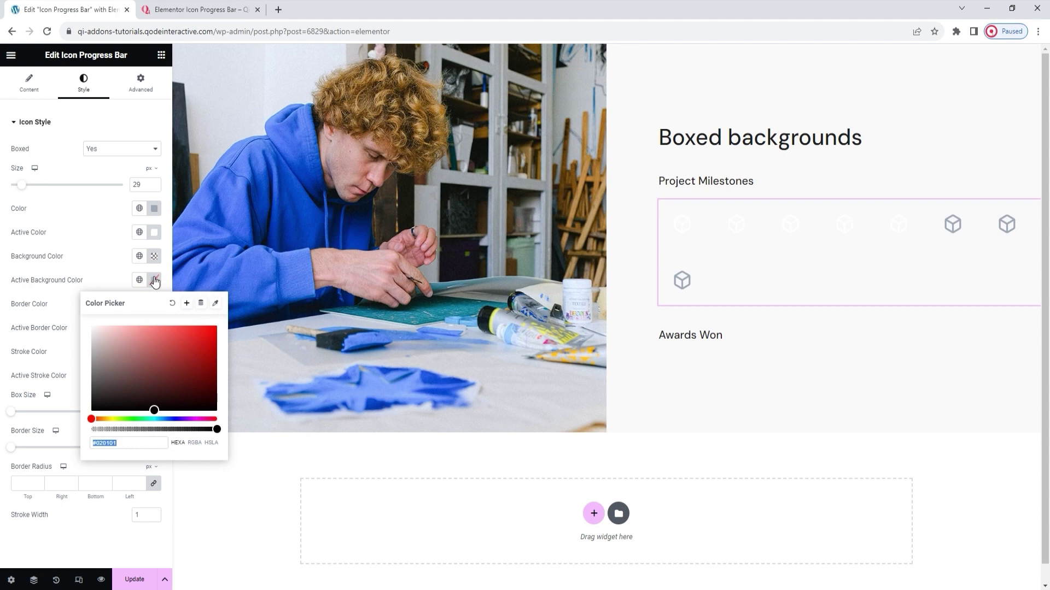
double_click(119, 443)
text(0ba7)
text(b4)
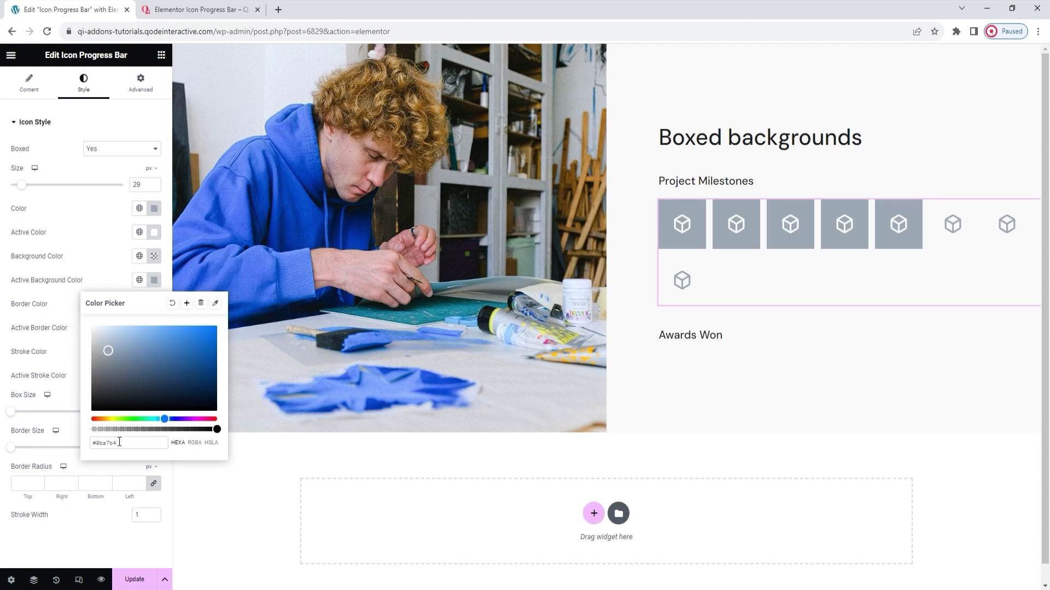
click(154, 281)
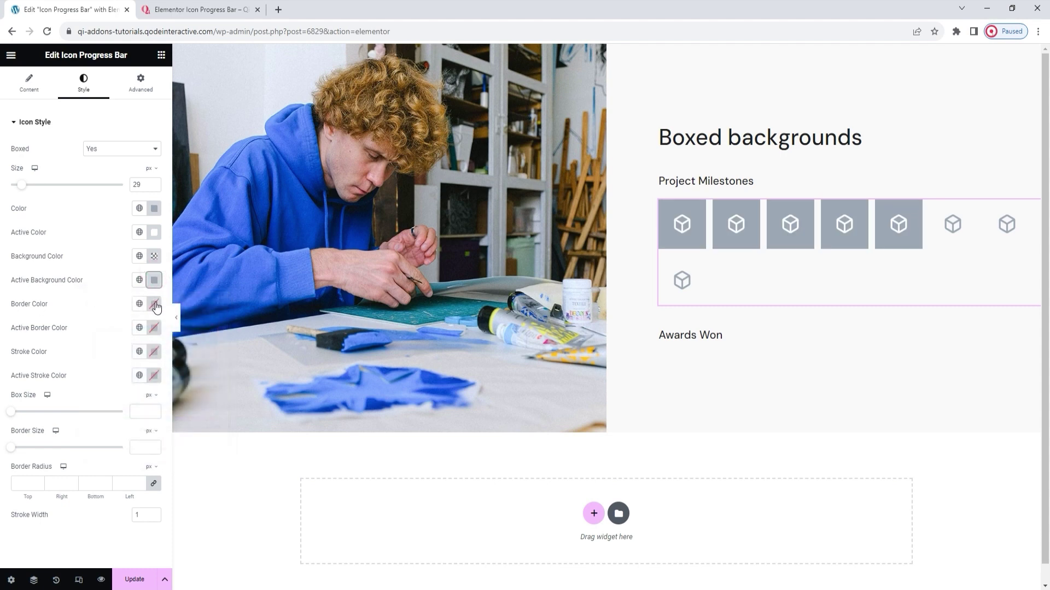
- Try a muted red border color with a 3 px border size on the icon boxes
click(154, 306)
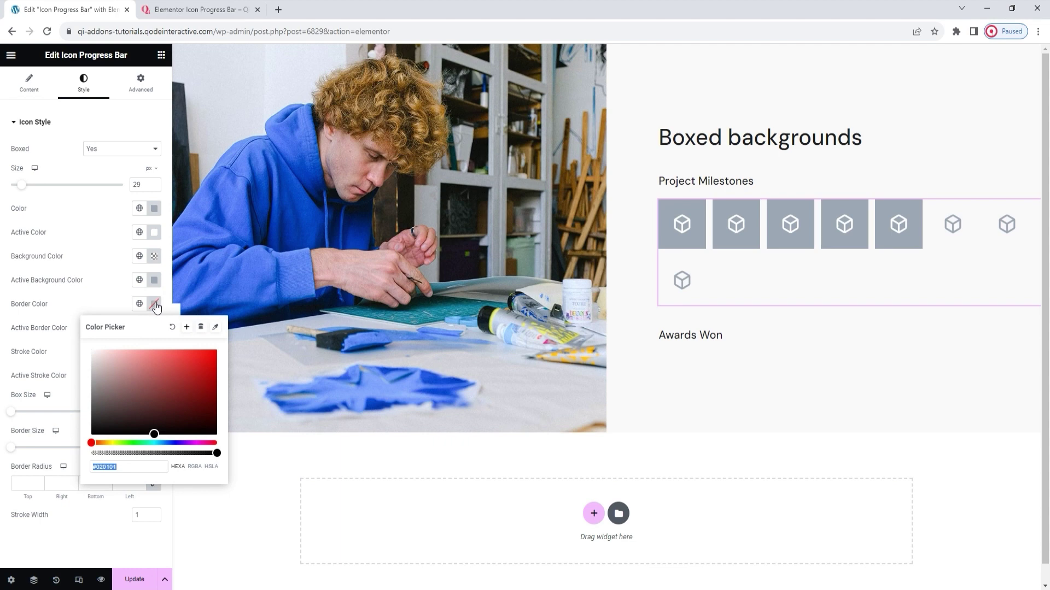
click(156, 365)
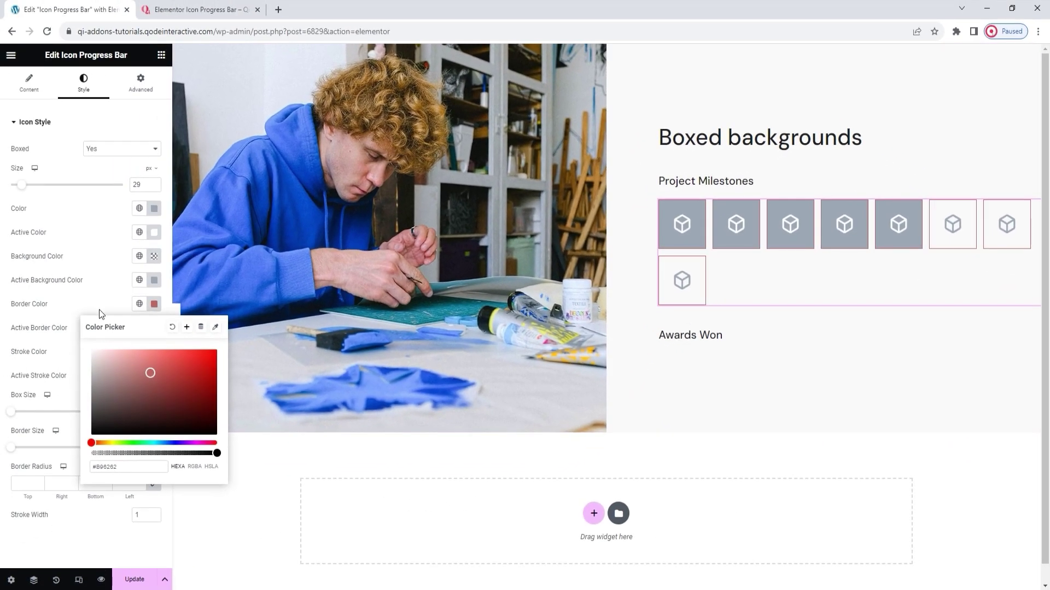
click(99, 304)
click(137, 448)
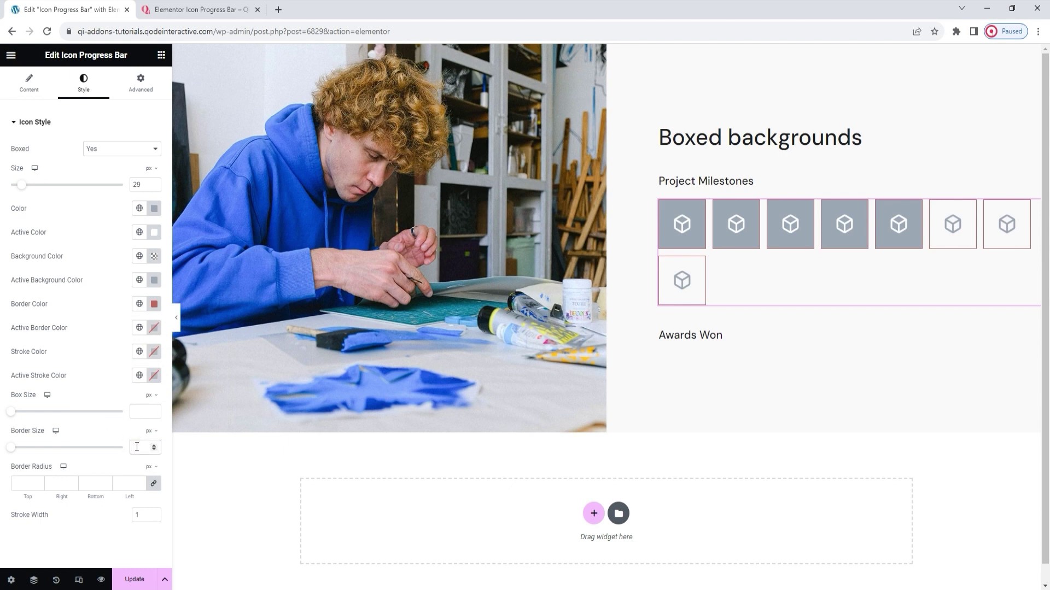
text(3)
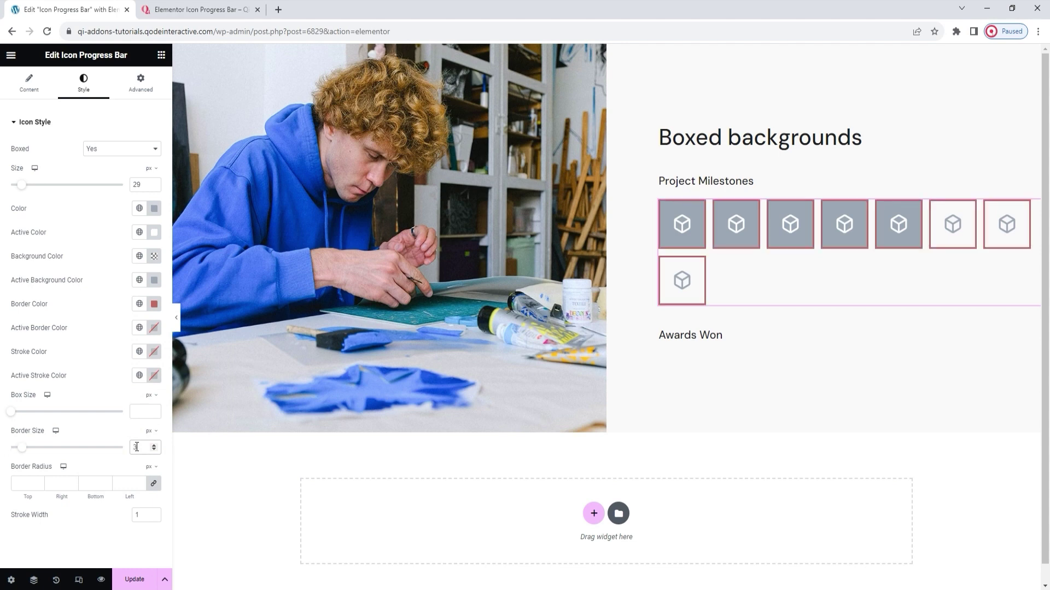
- Set the border size back to 0 px and clear the regular border color
double_click(136, 447)
text(0)
click(154, 303)
click(170, 328)
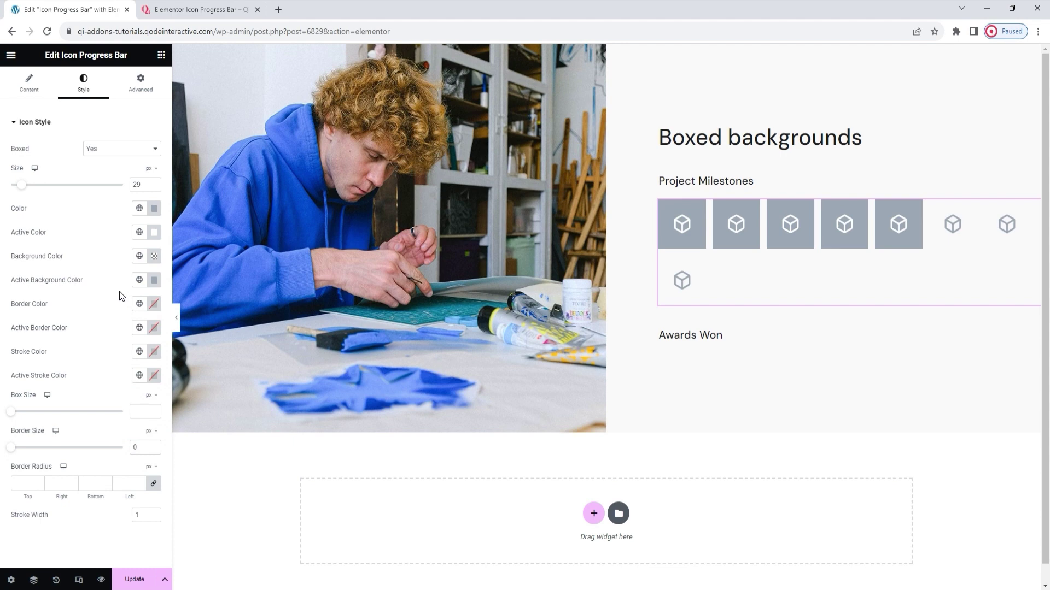
- Try a muted red active border color with a 5 px border size on the active icon boxes
click(154, 328)
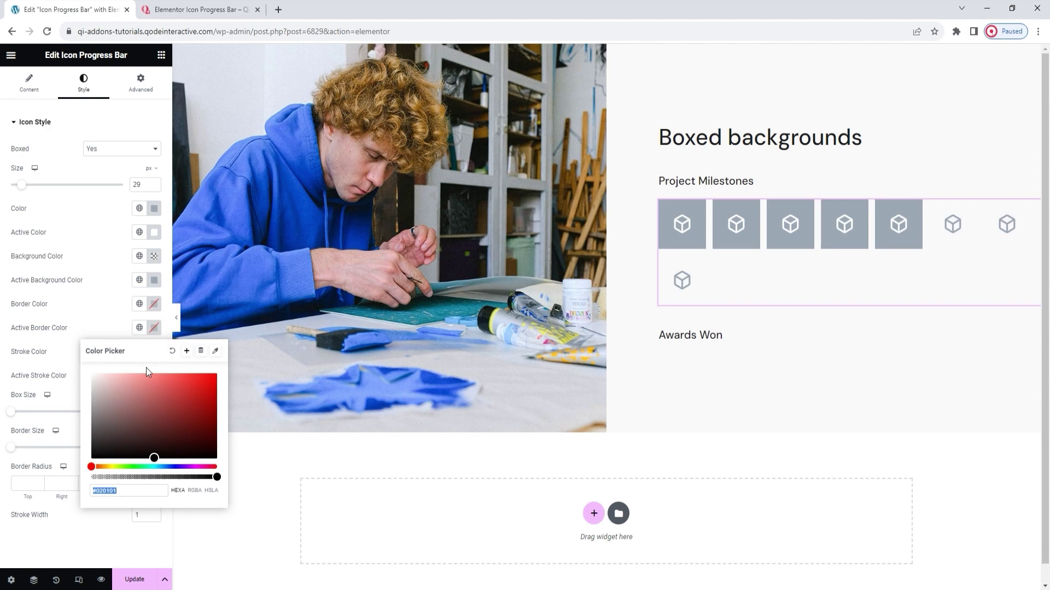
click(162, 409)
click(59, 397)
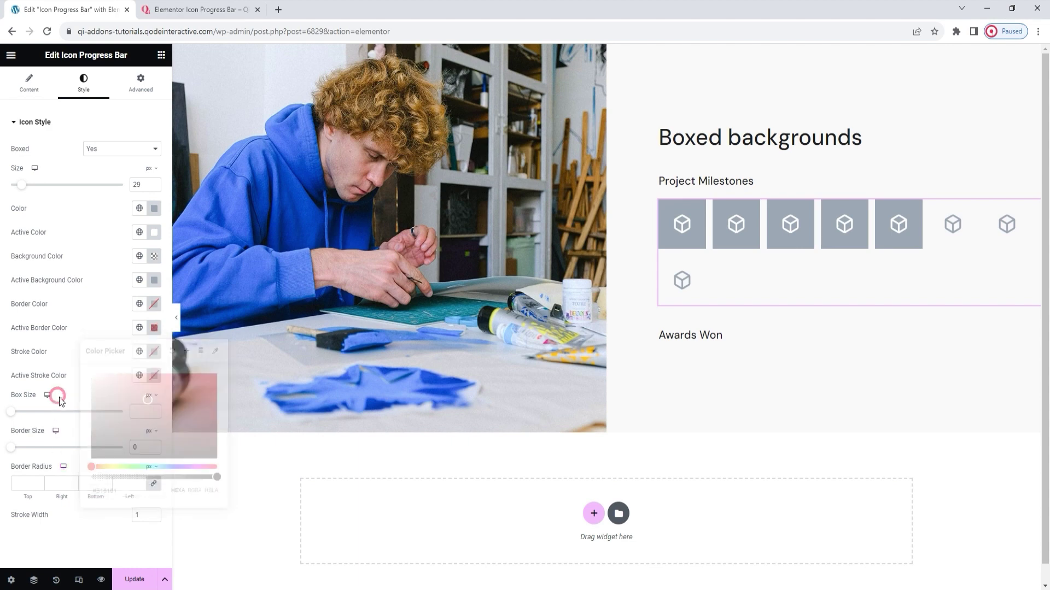
click(155, 446)
click(155, 446)
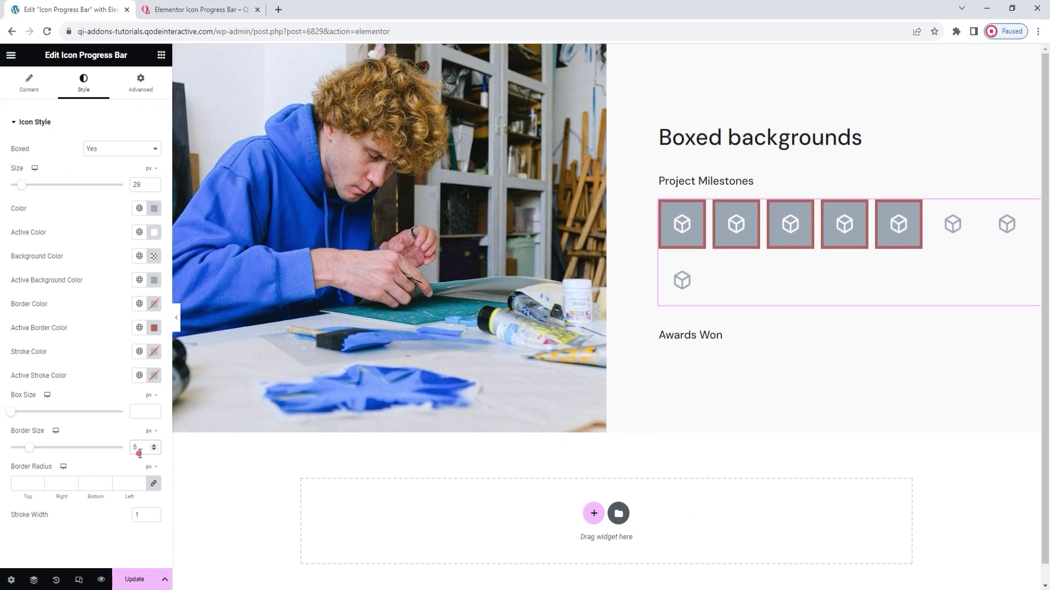
- Return the border size to 0 px and clear the active border color
double_click(140, 453)
text(0)
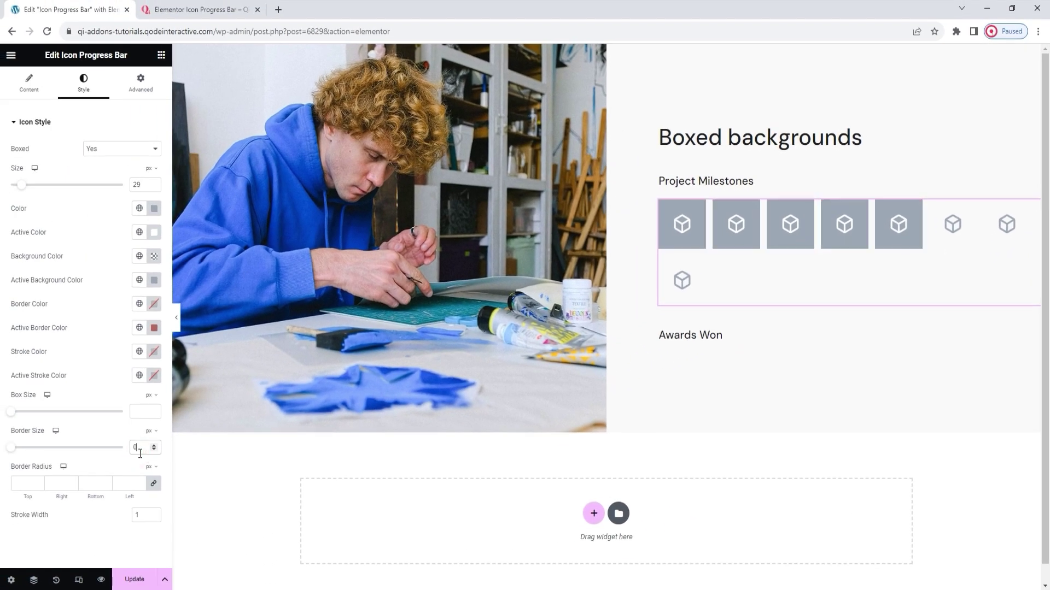
click(154, 328)
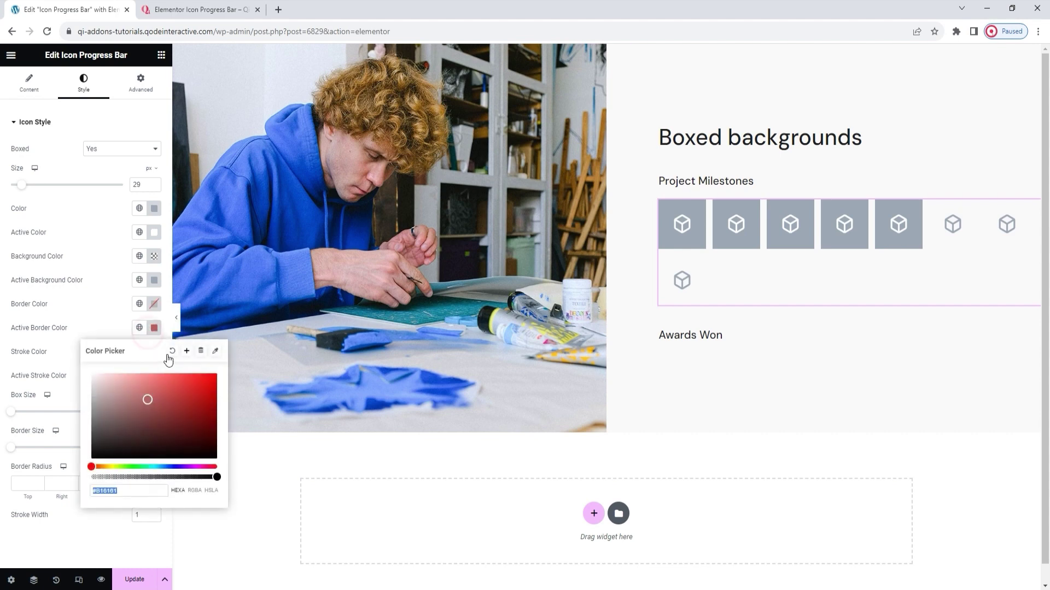
click(172, 355)
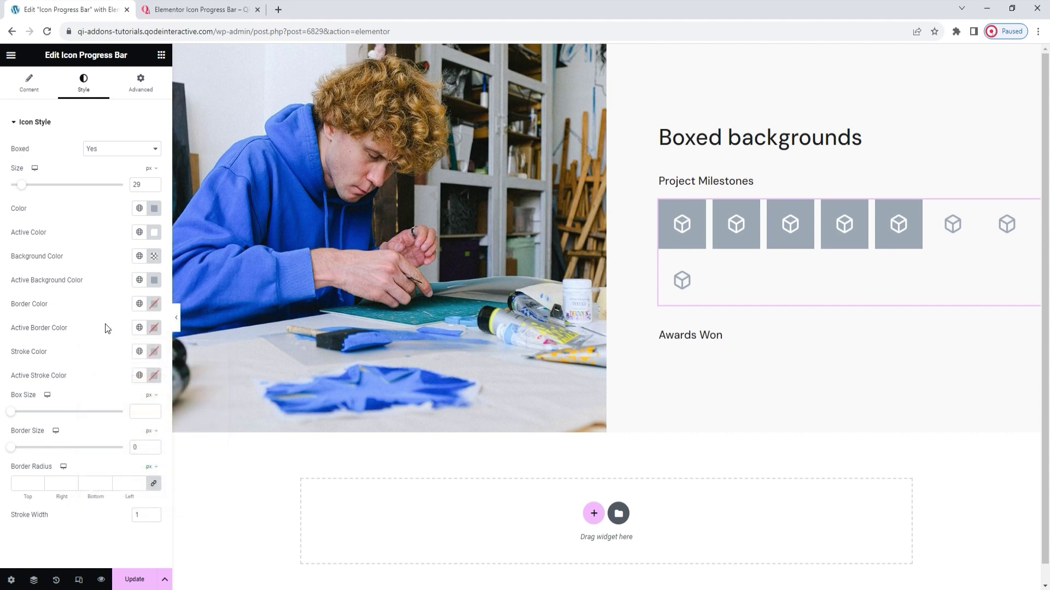
click(104, 324)
- Try a muted red stroke color on the icons and reset it to its default
click(155, 353)
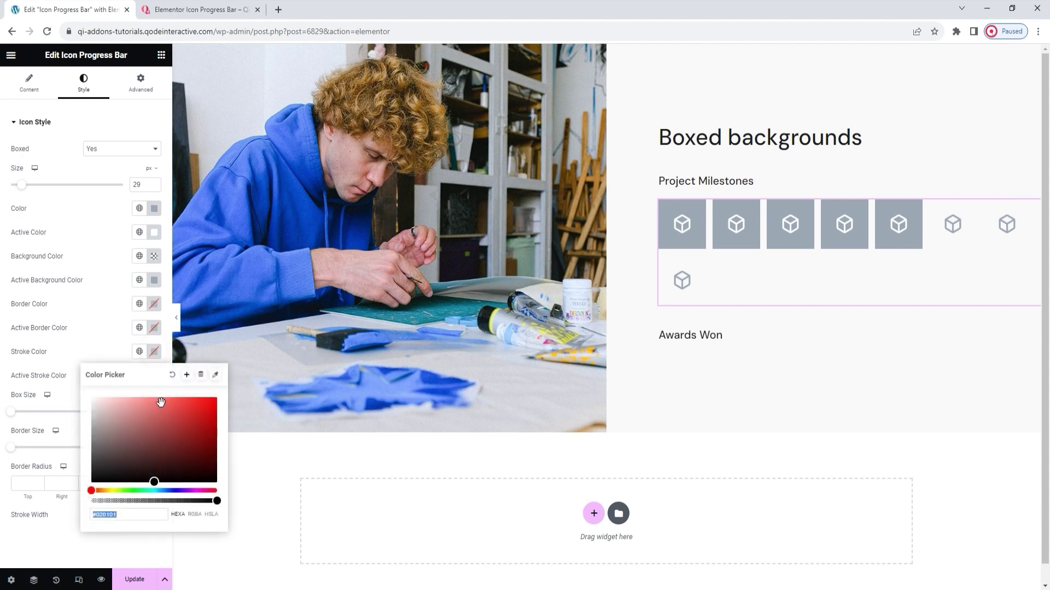
click(141, 430)
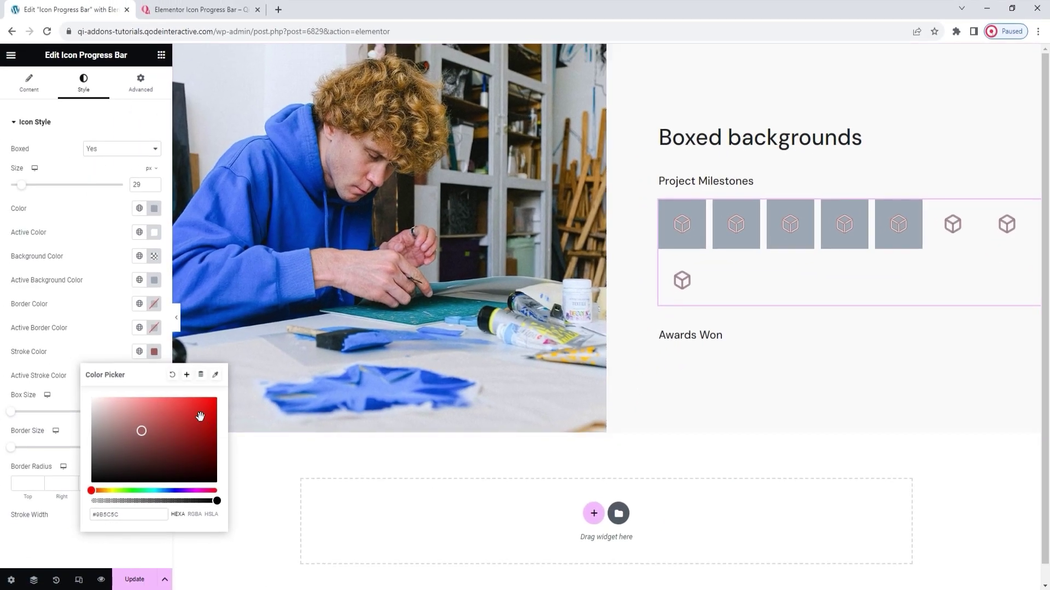
click(172, 375)
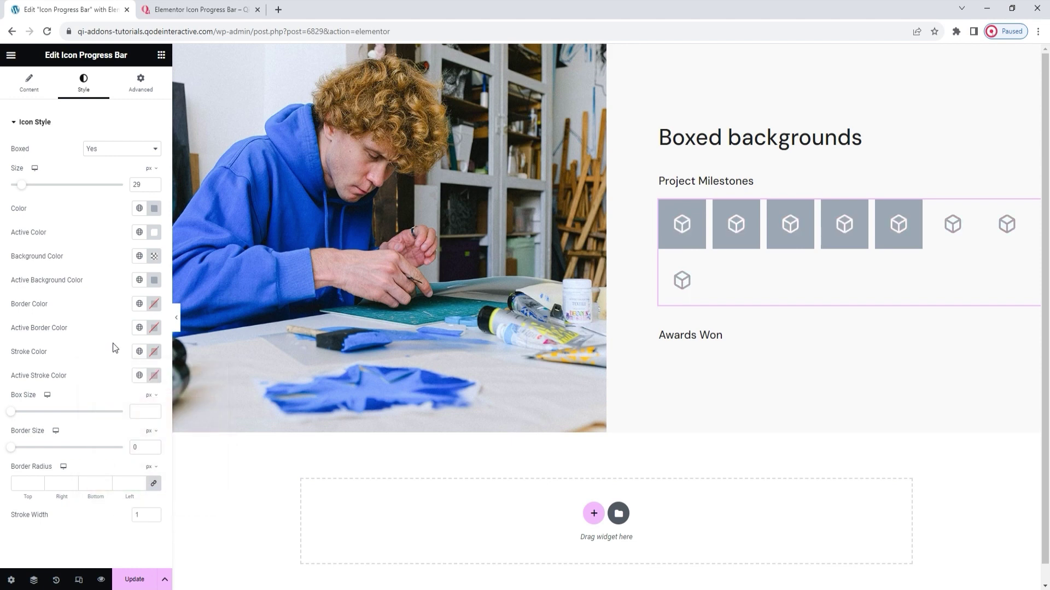
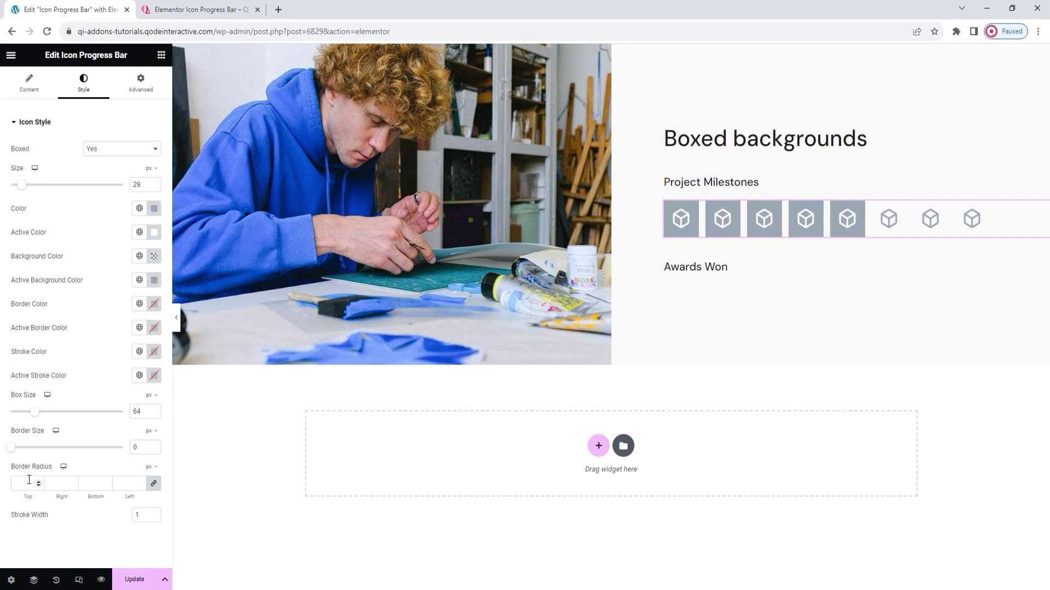
- Round the icon boxes with a border radius of 50 px on all sides, after trying 20 px
click(29, 482)
text(20)
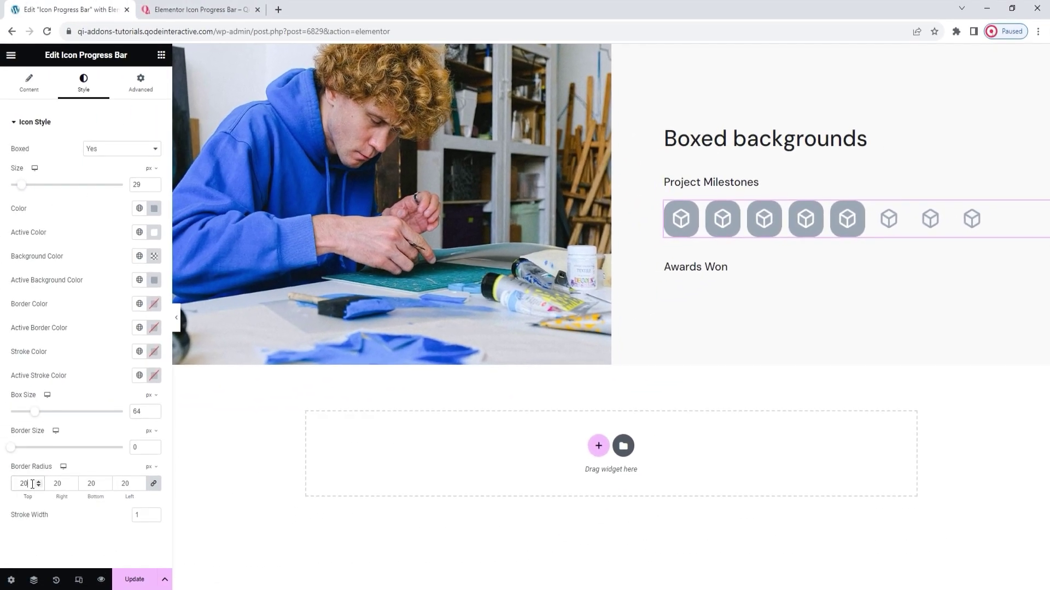
drag(23, 480, 19, 481)
text(5)
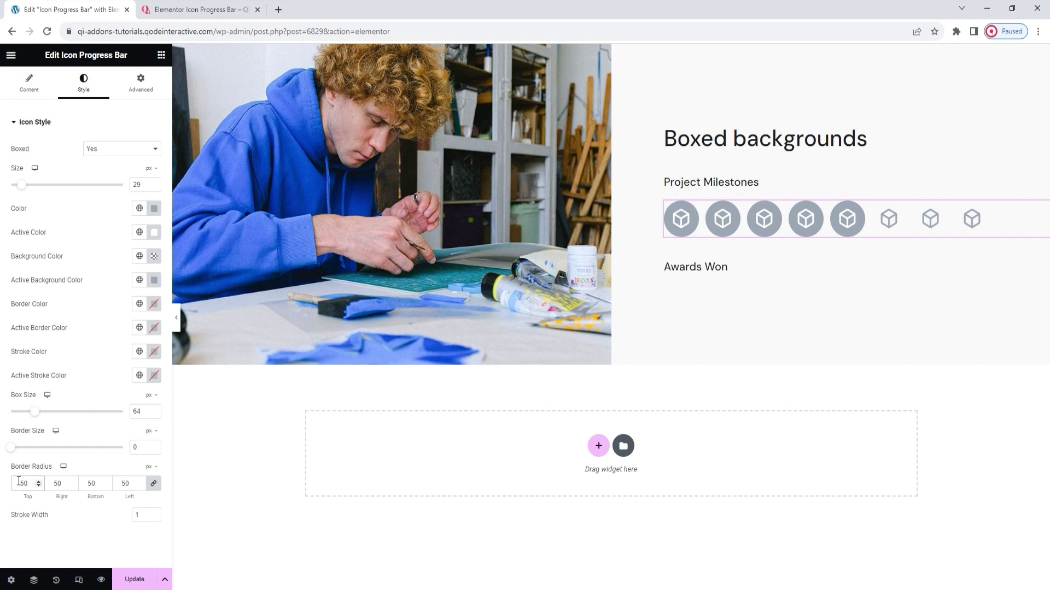
click(19, 482)
- Try a stroke width of 4 on the icons and finally set it to 0
click(153, 513)
click(154, 512)
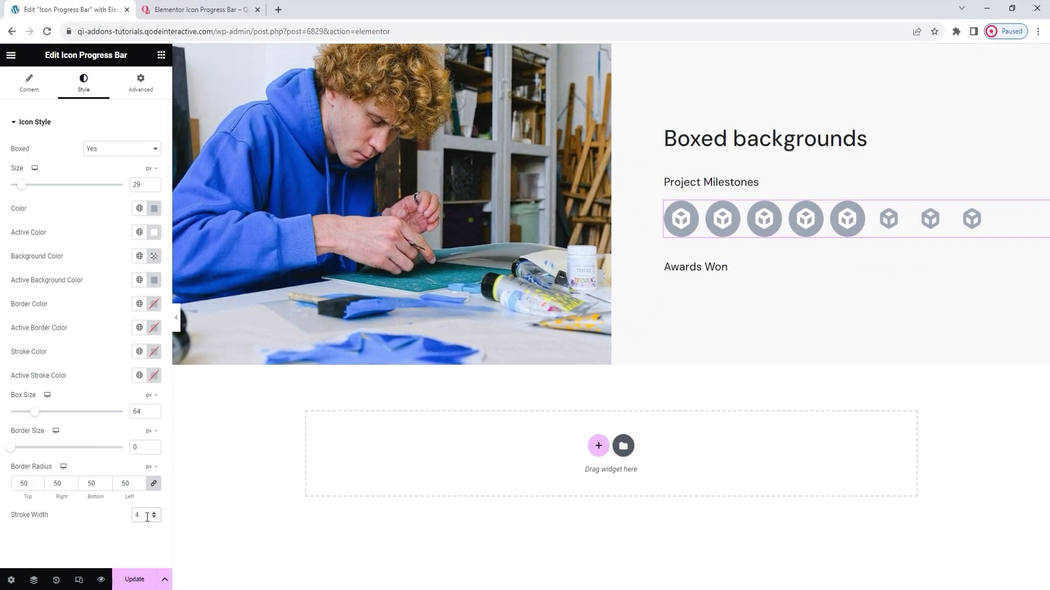
double_click(147, 517)
text(0)
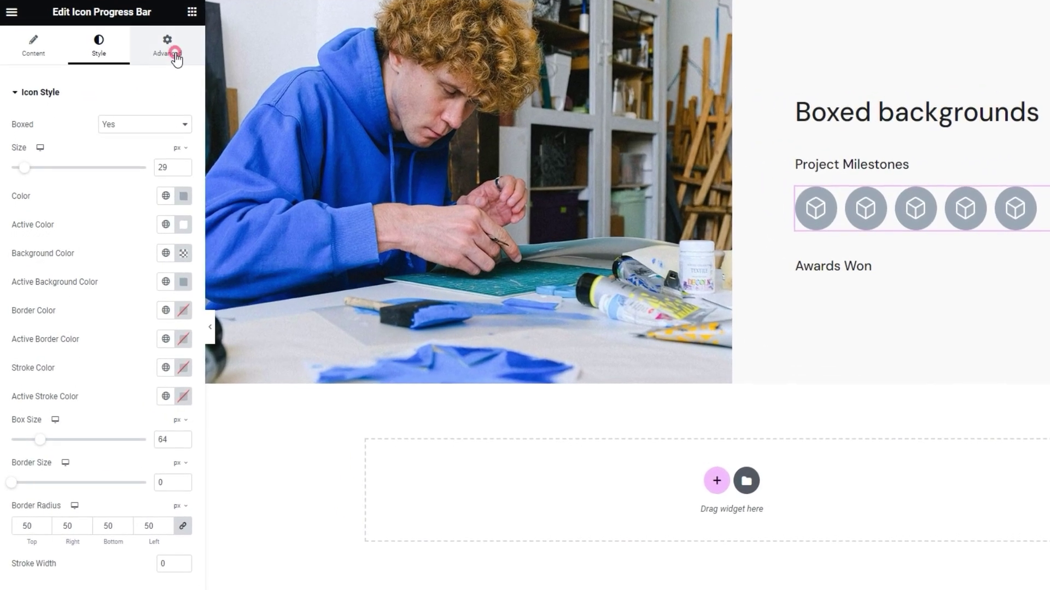
- Look at the widget's advanced settings, and search the widgets for "icon" to add an Icon Progress Bar under the Awards Won heading
click(141, 84)
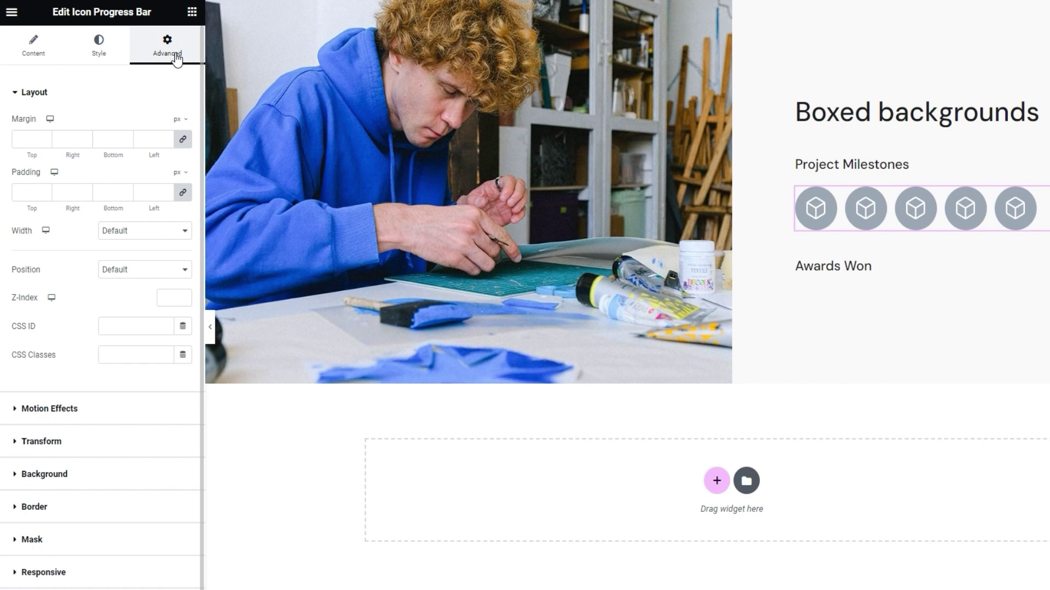
click(192, 12)
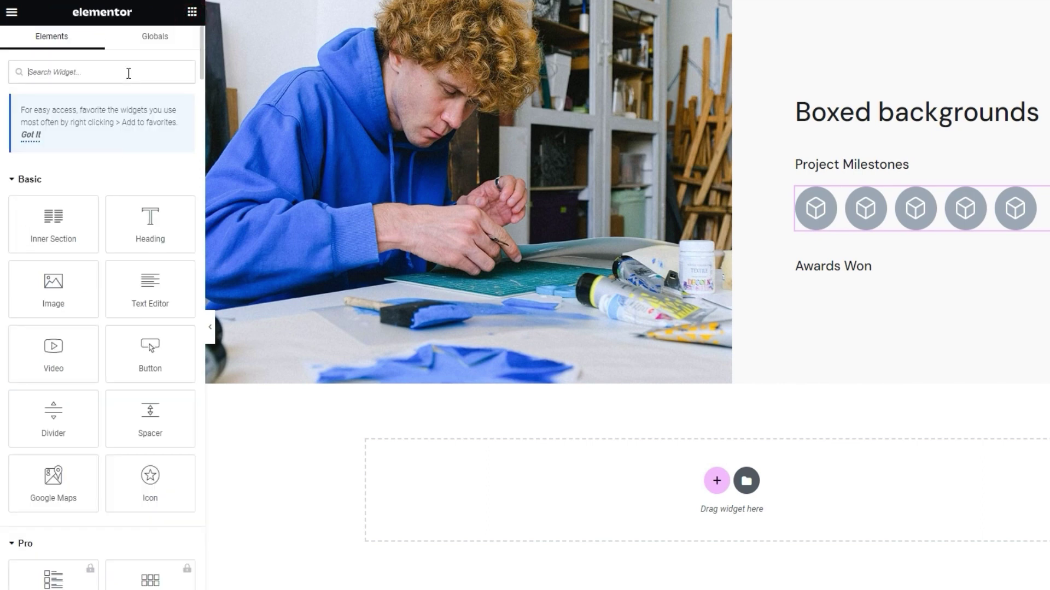
click(128, 72)
text(icon)
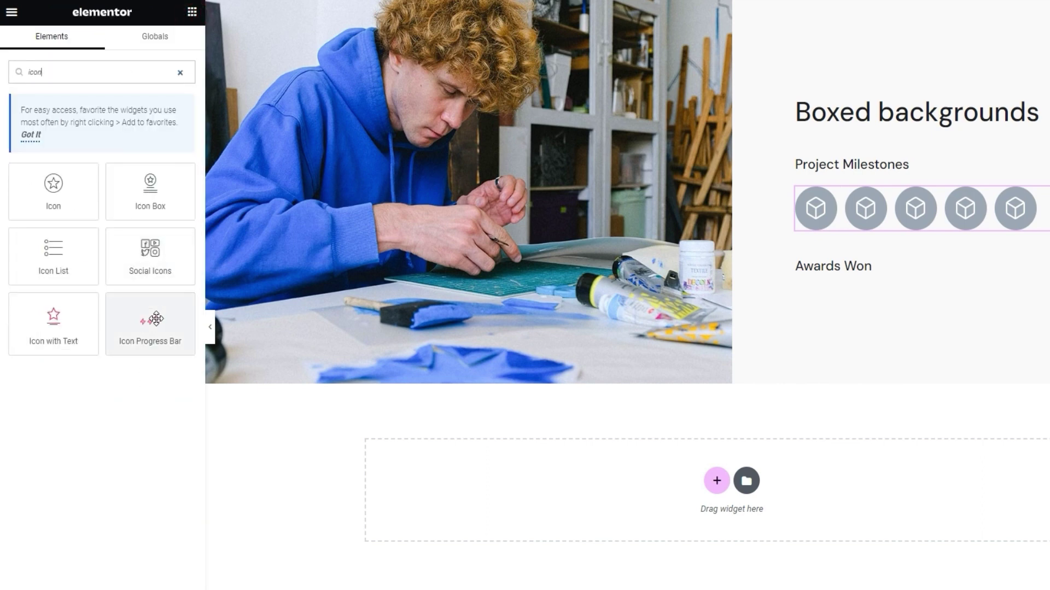
drag(156, 319, 874, 295)
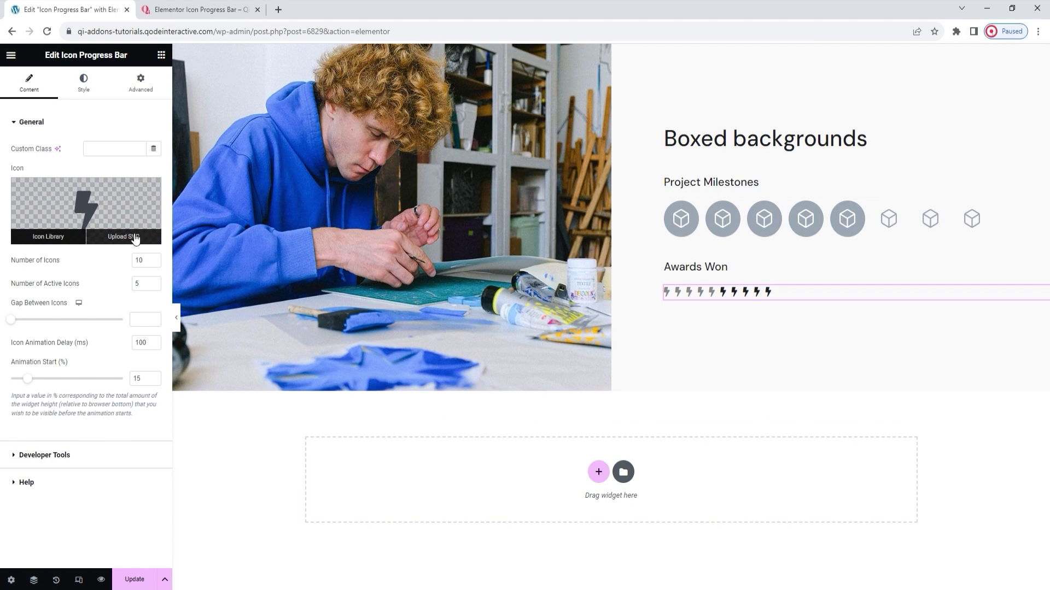
- Use qi-icon-process-bar-award.svg from the media library as the Awards Won progress bar's icon
click(135, 238)
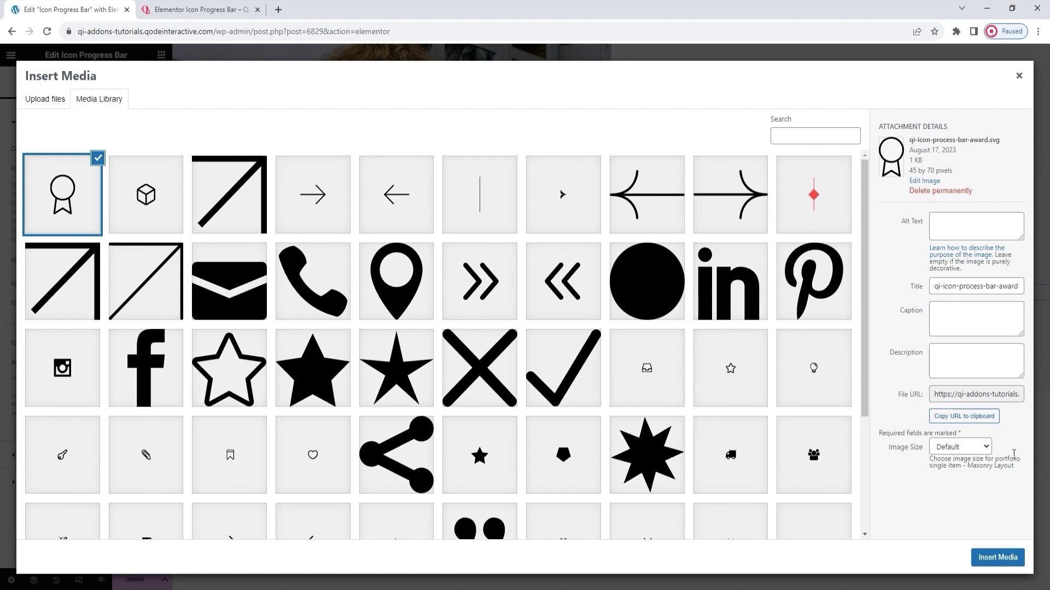
click(987, 557)
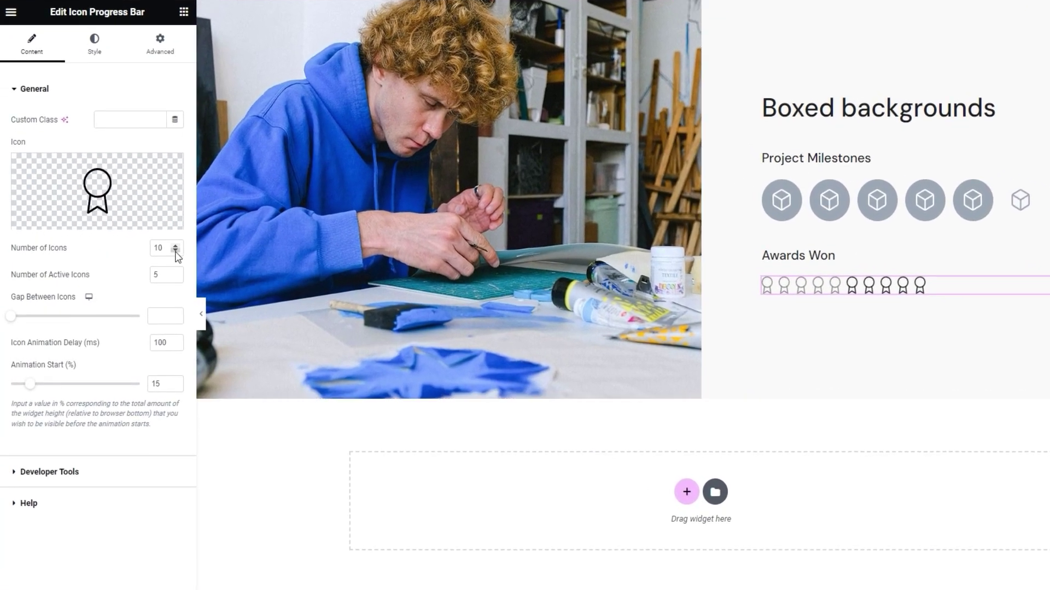
- Set the Awards Won progress bar to 9 icons with 6 active and a 12 px gap between icons
click(175, 251)
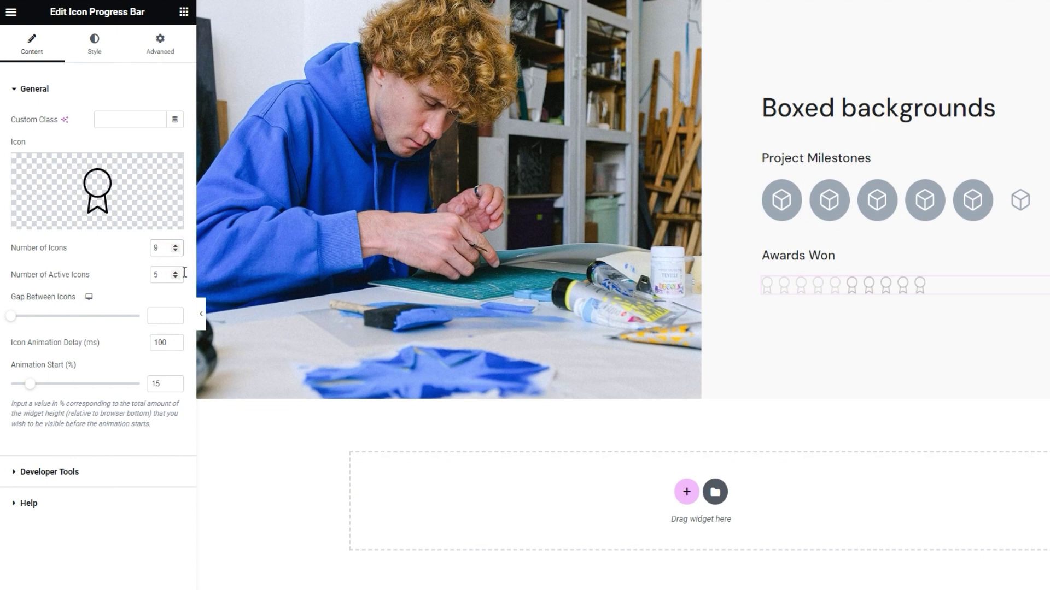
click(175, 271)
click(159, 310)
text(12)
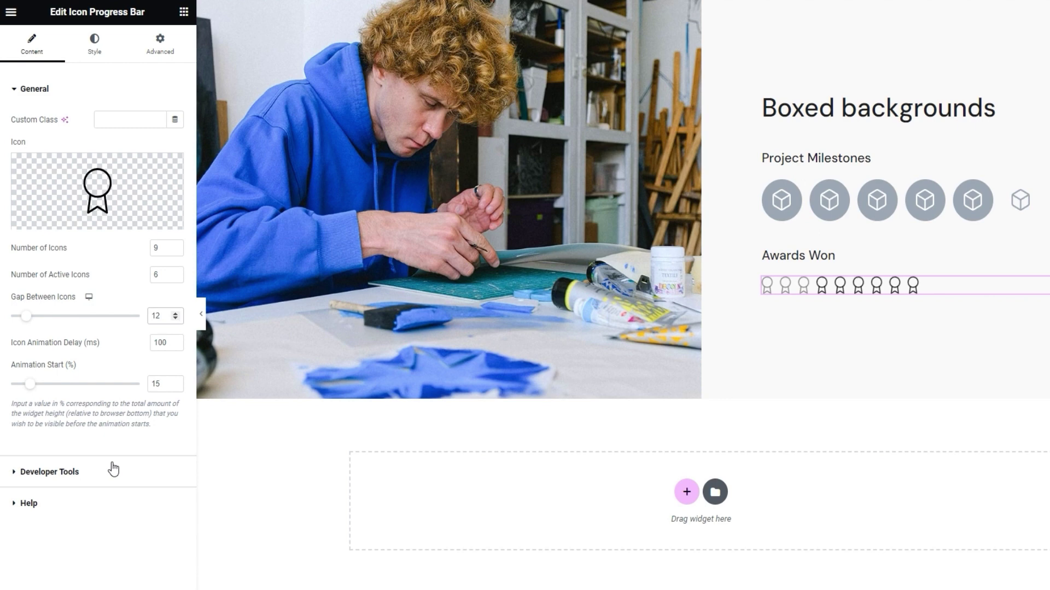
- Turn on boxed icons for the Awards Won progress bar and set the icon size to 19 px
click(94, 54)
click(109, 119)
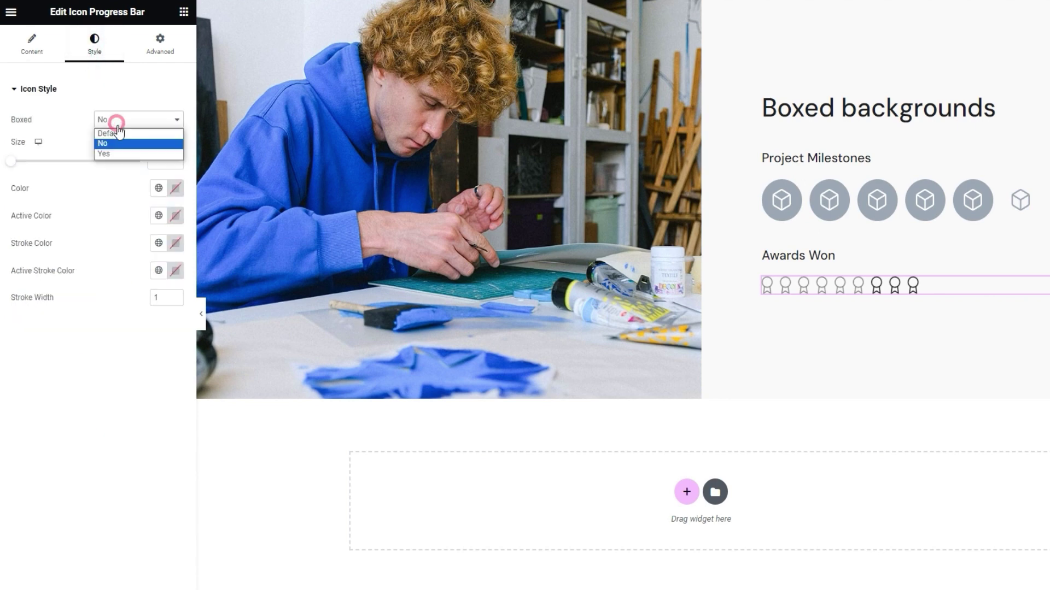
click(119, 151)
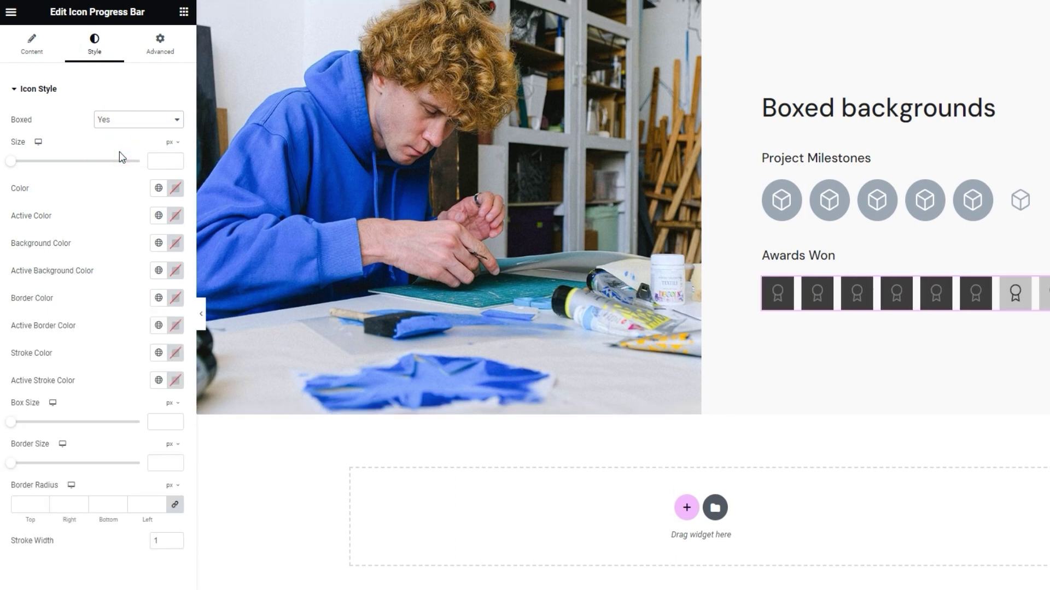
click(163, 167)
text(19)
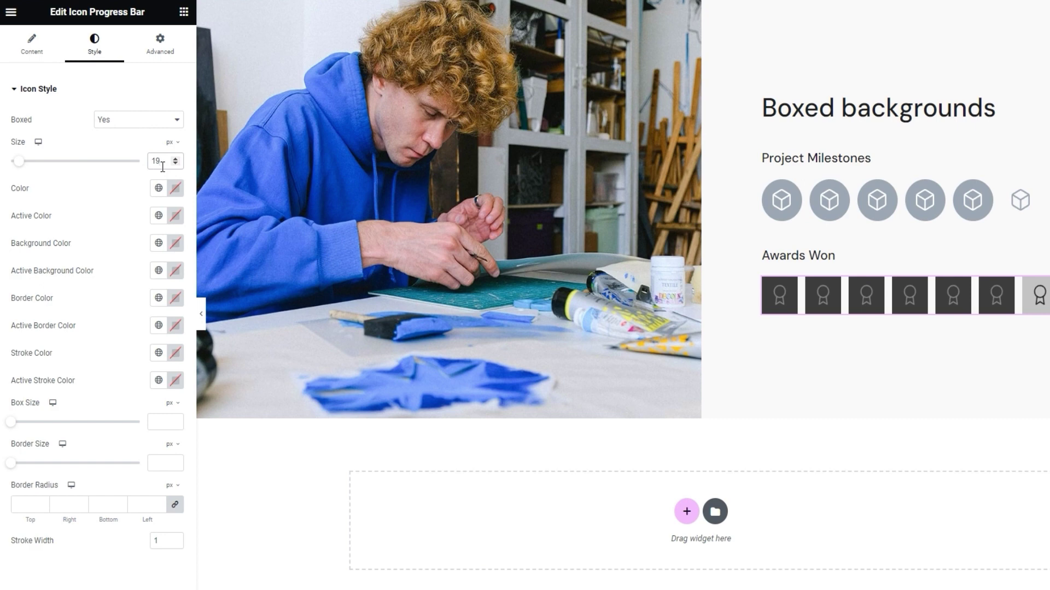
- Set both the icon color and the active icon color of the Awards Won bar to #FFFFFF
click(175, 188)
text(#FFFFFF)
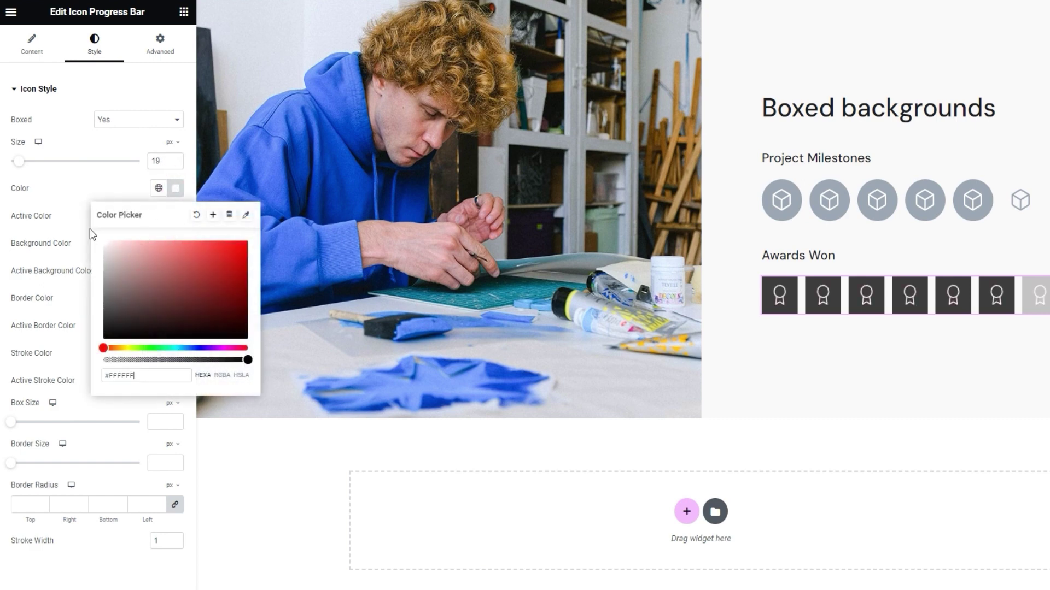
click(174, 190)
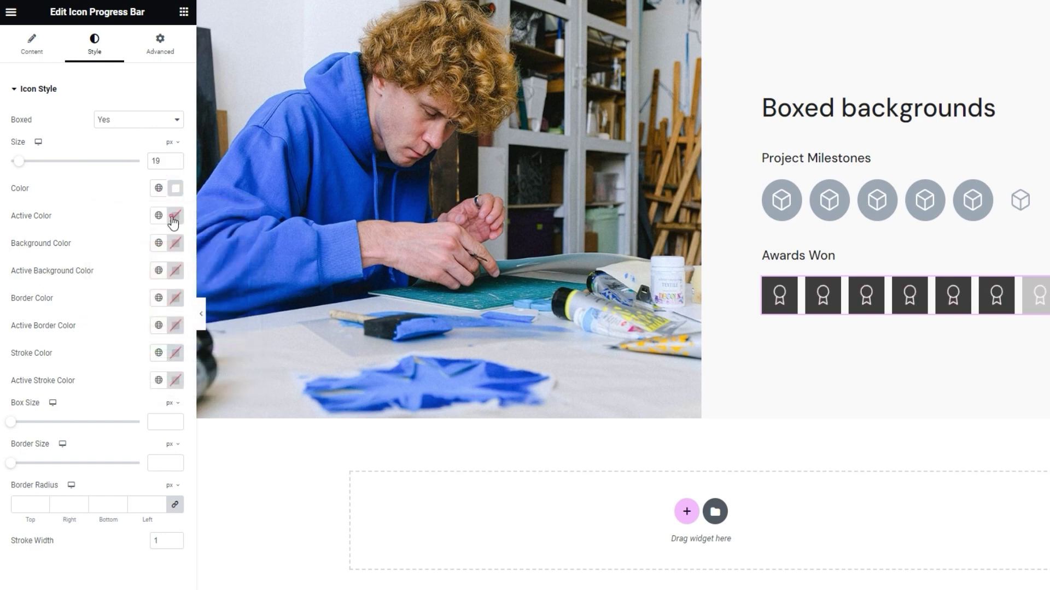
click(174, 219)
text(#FFFFFF)
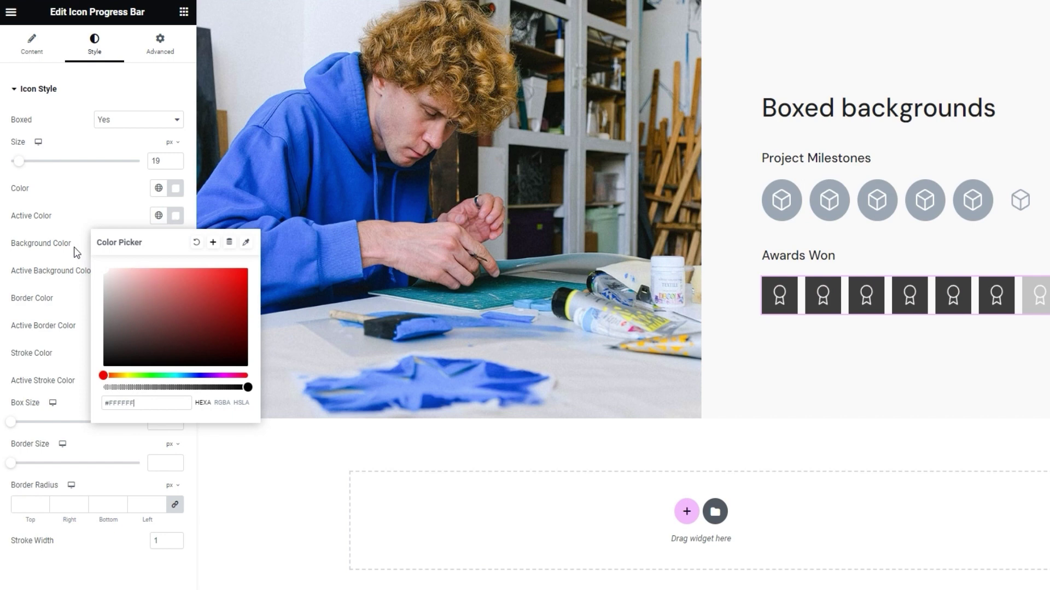
click(174, 217)
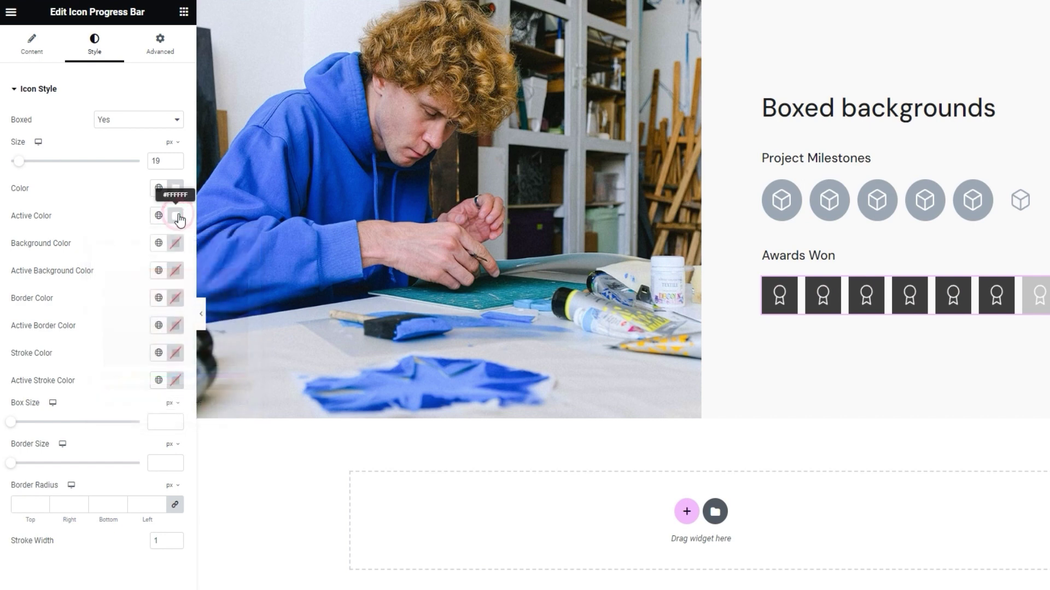
- Set the Awards Won boxes' background color to #000000 and their active background color to #6691f8
click(176, 246)
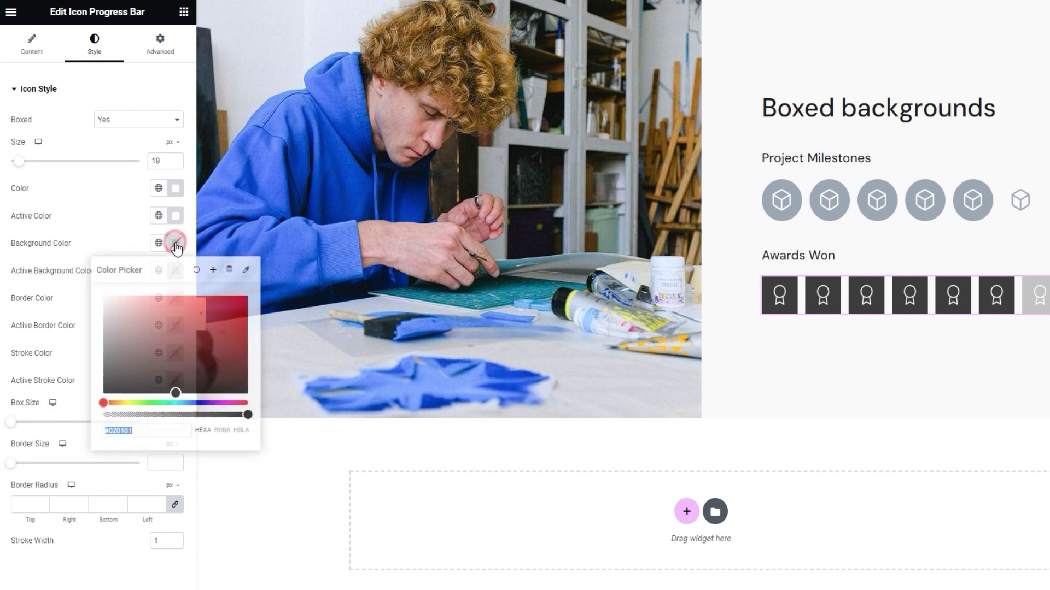
text(#000000)
click(175, 243)
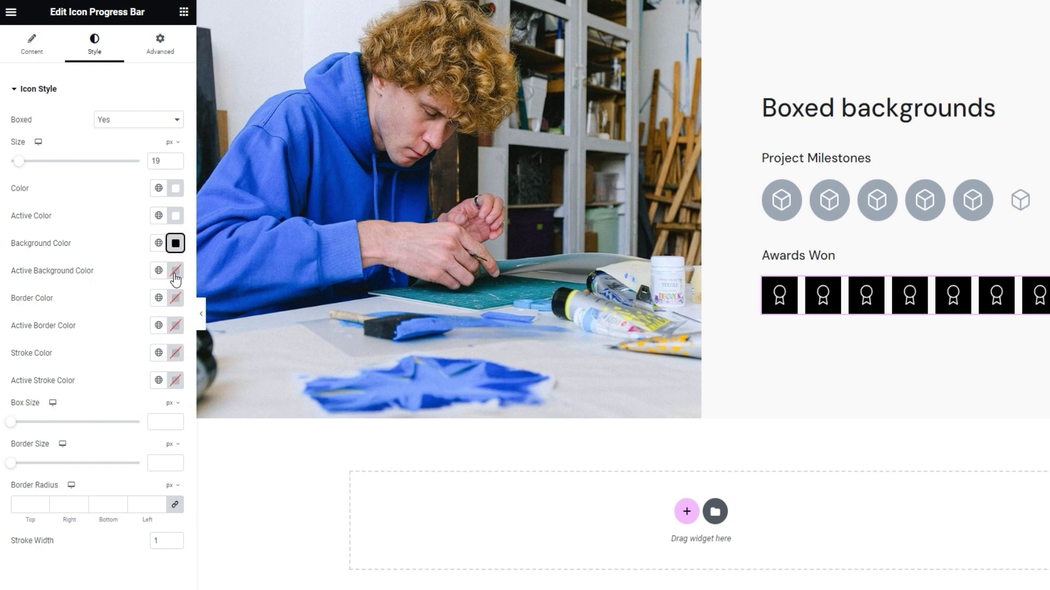
click(175, 271)
double_click(141, 457)
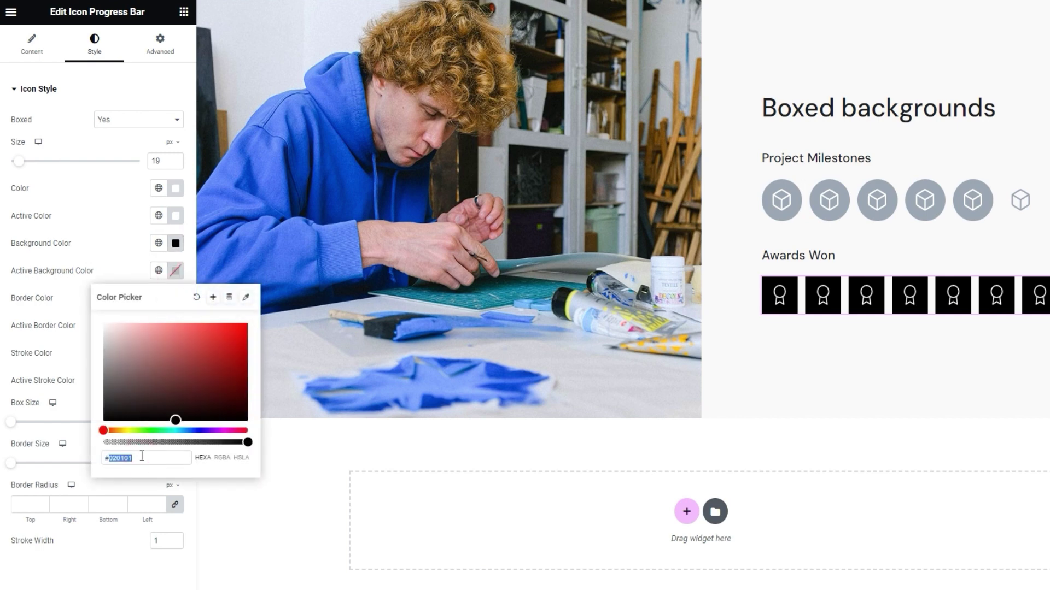
text(6691f8)
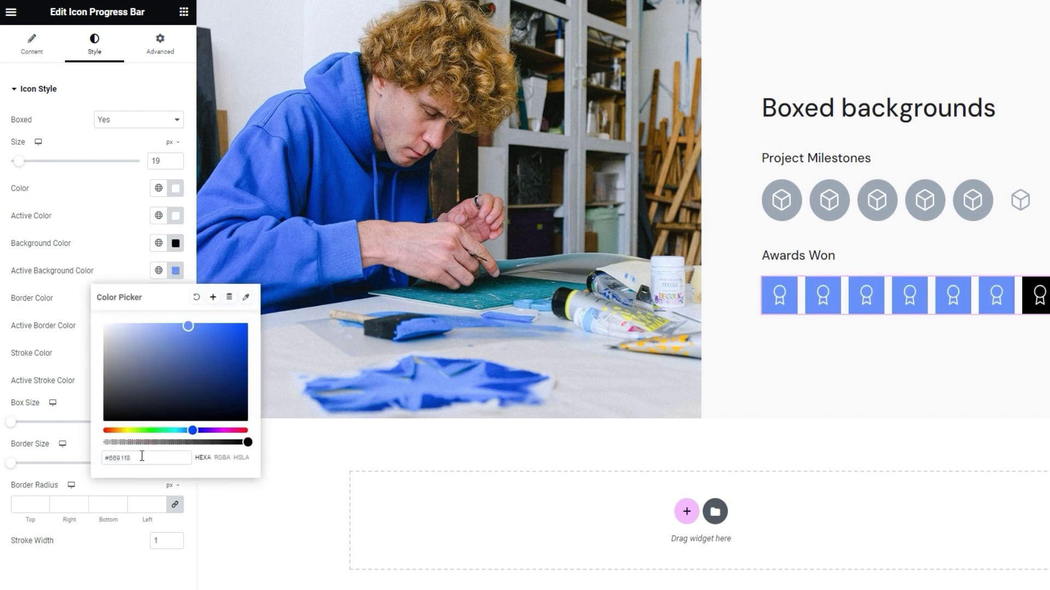
click(175, 270)
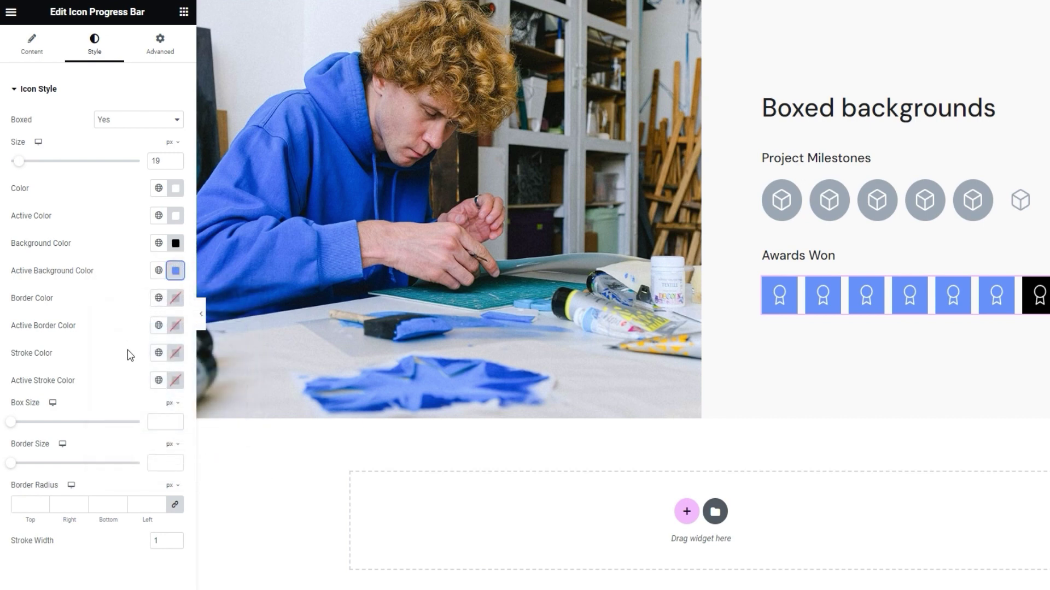
- Set the Awards Won box size to 54 px, with border size, border radius on all corners and stroke width at 0
click(159, 421)
text(54)
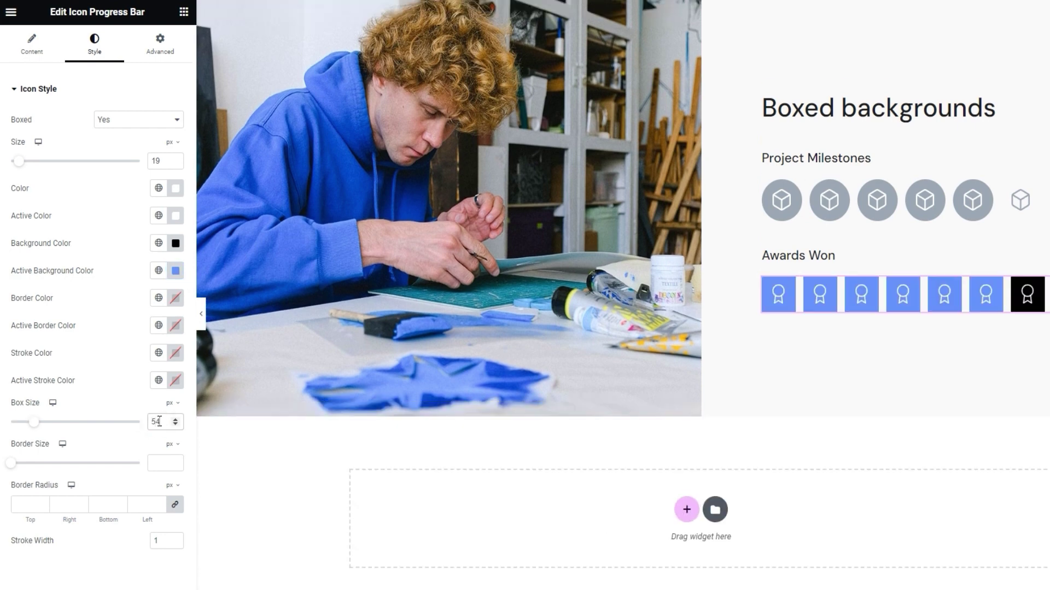
click(157, 462)
text(0)
click(35, 500)
text(0)
double_click(156, 541)
text(0)
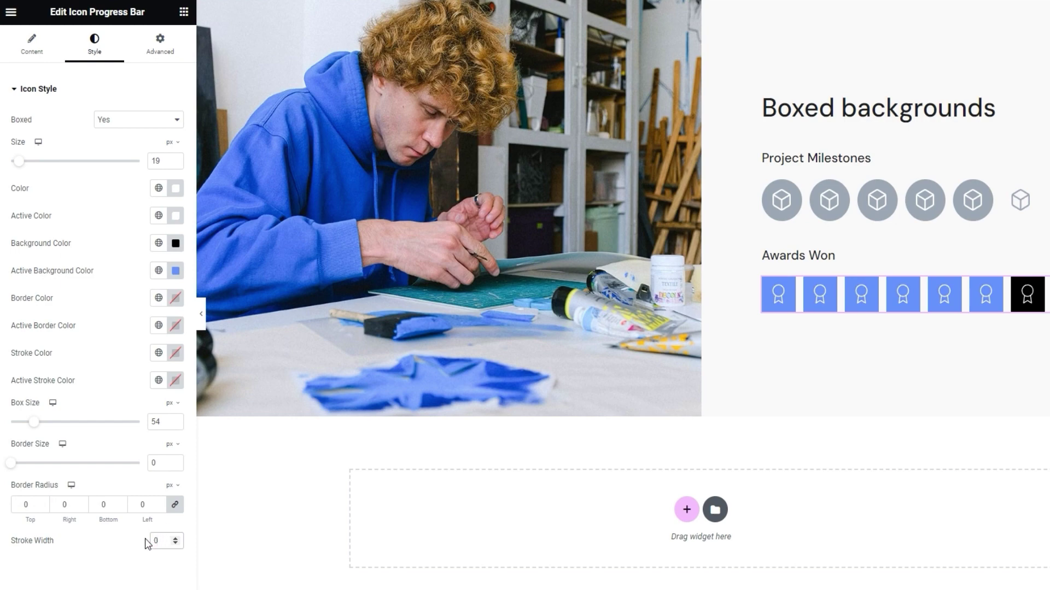
click(143, 540)
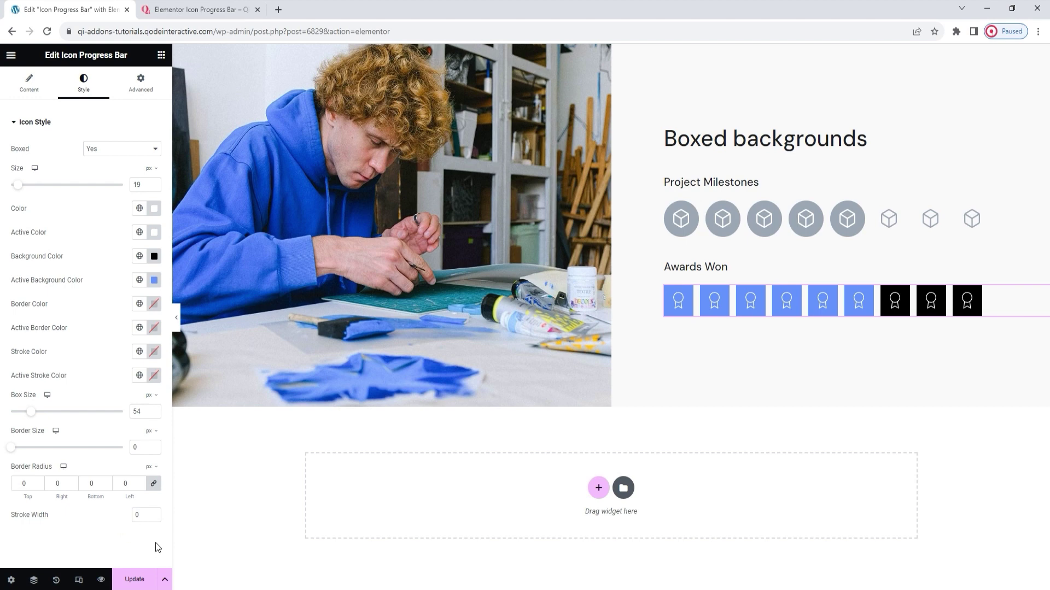
- Save the page with the finished Awards Won bar and reload the editor
click(150, 581)
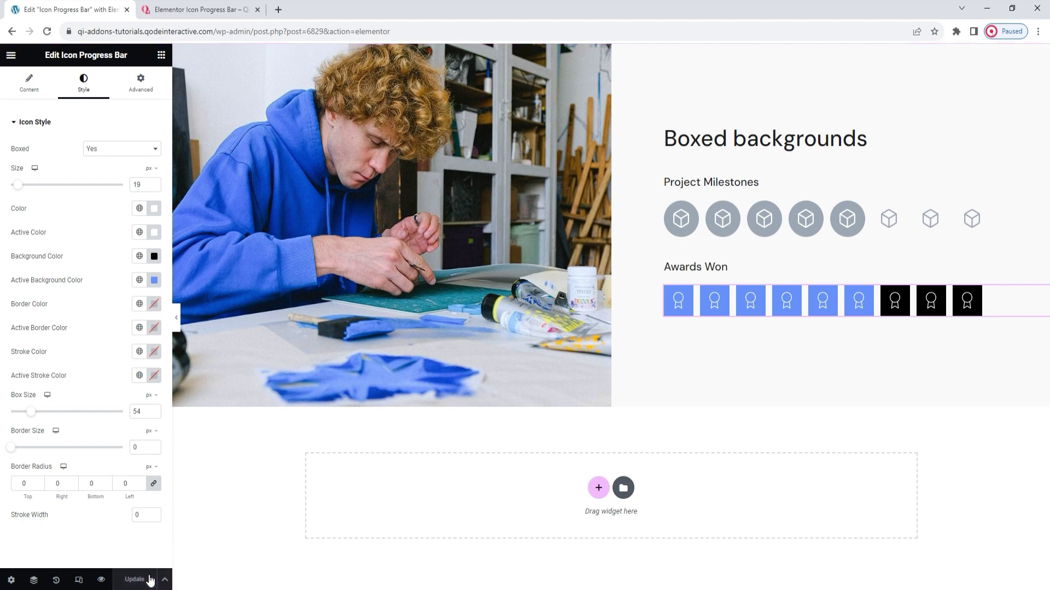
click(47, 33)
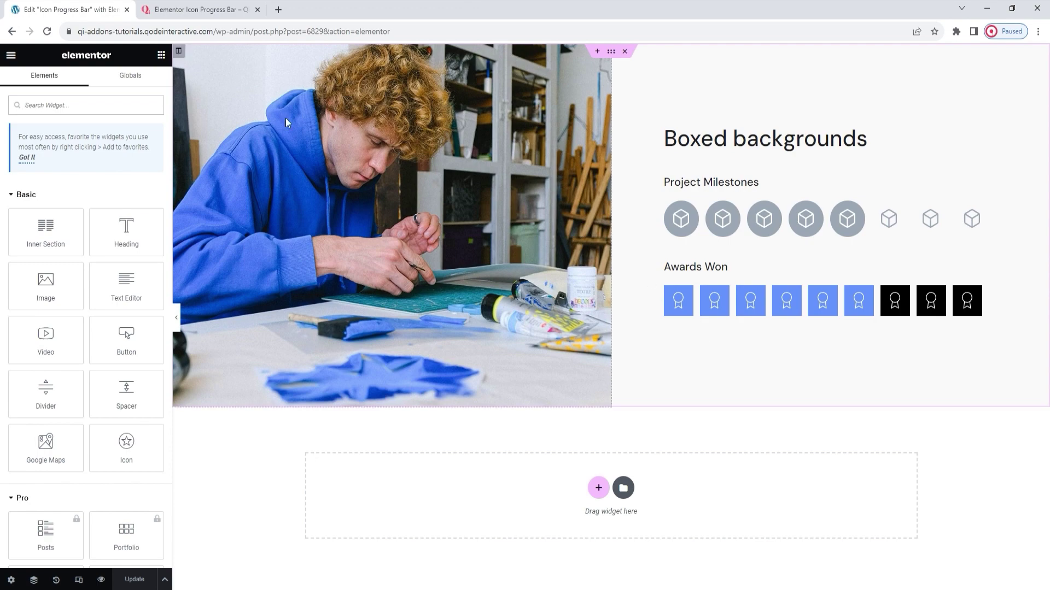
- Switch to the Elementor Icon Progress Bar demo page and review its example progress bars from the start down to Size, colors & more
click(232, 8)
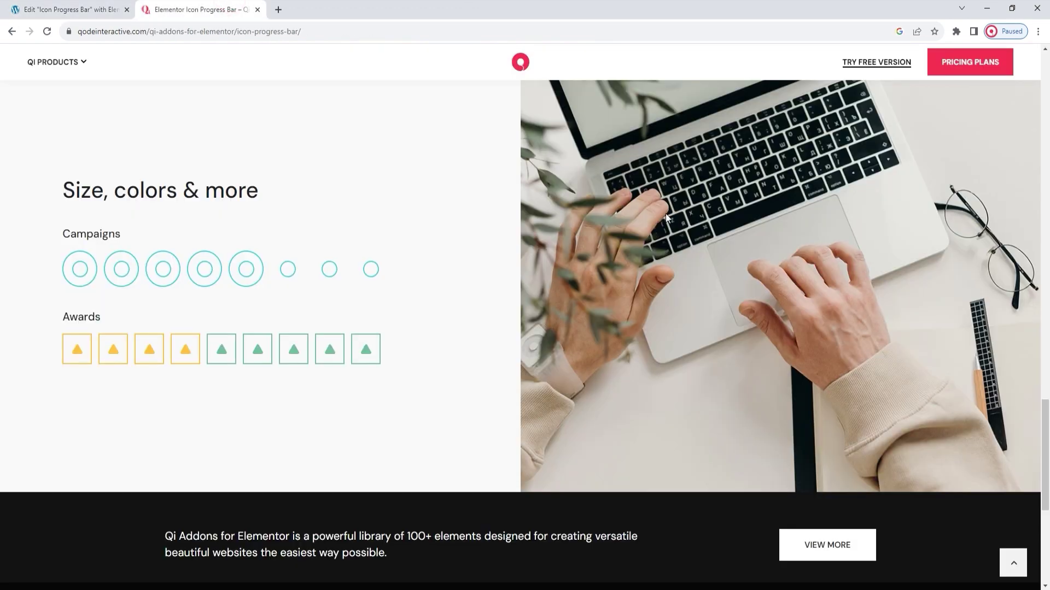
click(1013, 563)
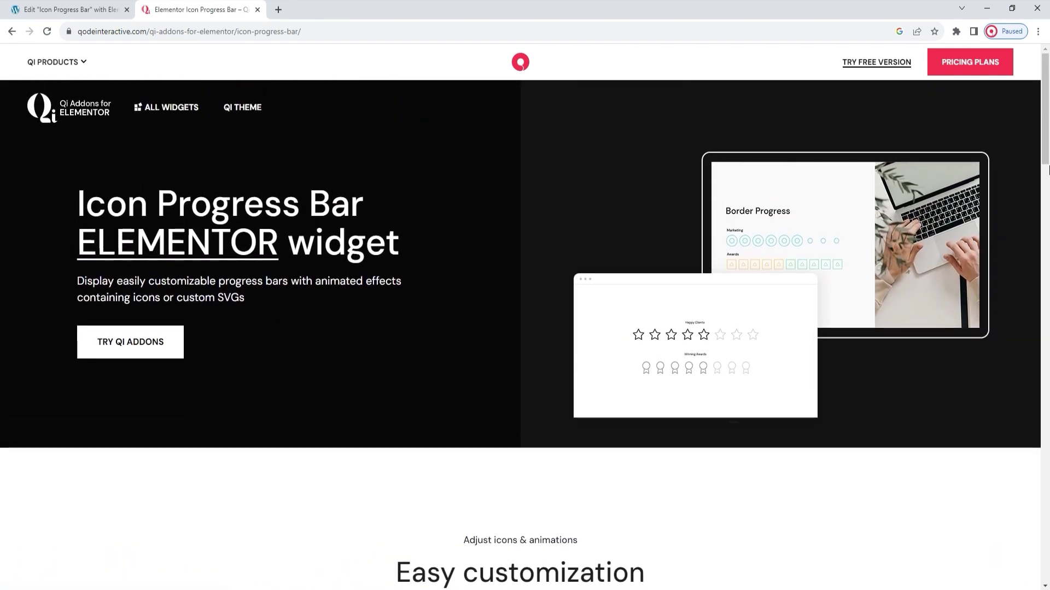
drag(1049, 128, 1048, 365)
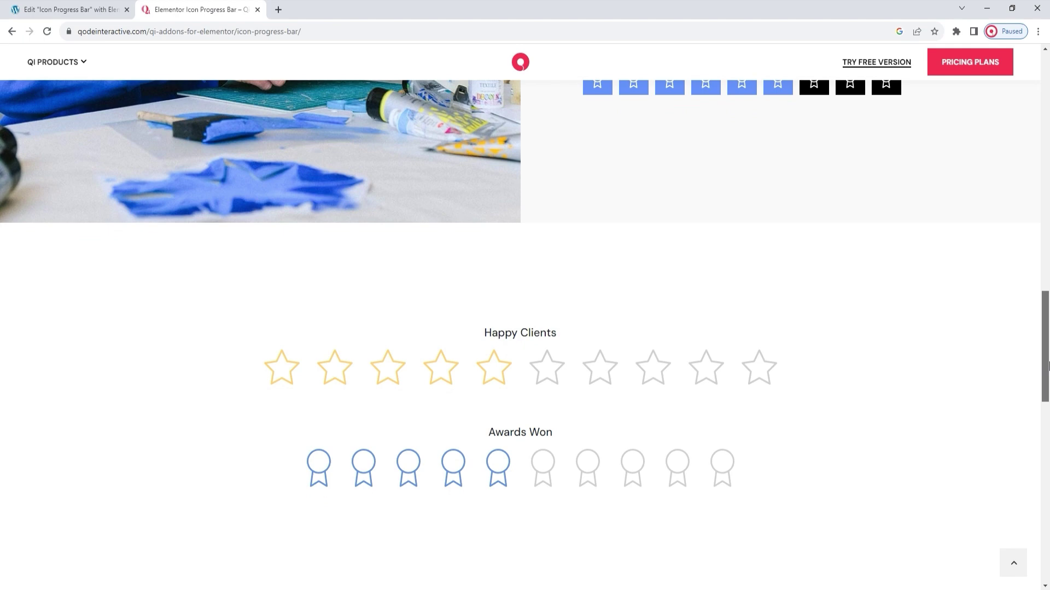
drag(1048, 367, 1049, 464)
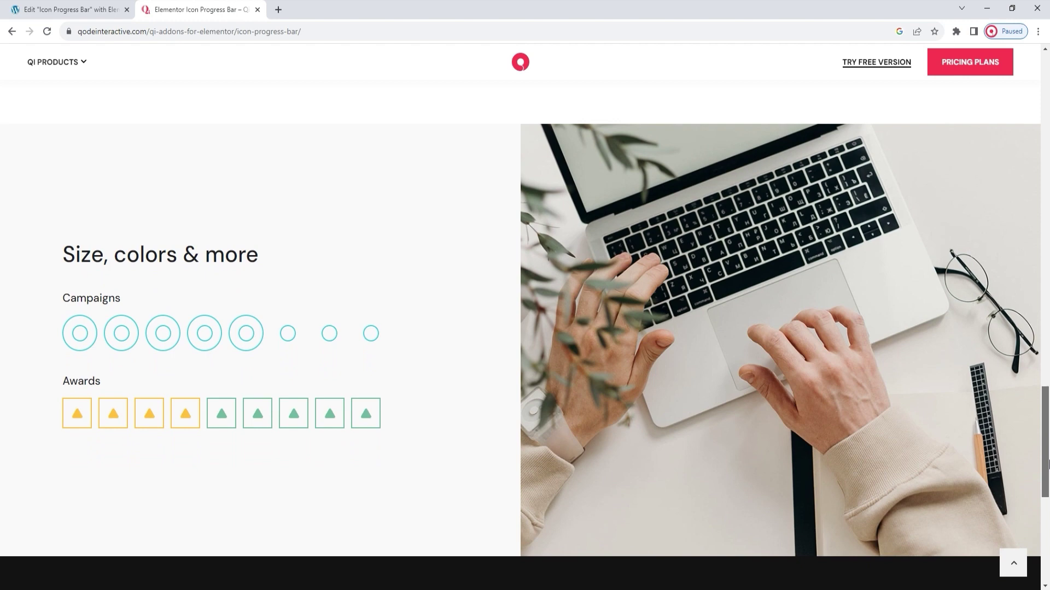
scroll(1048, 463, down, 1)
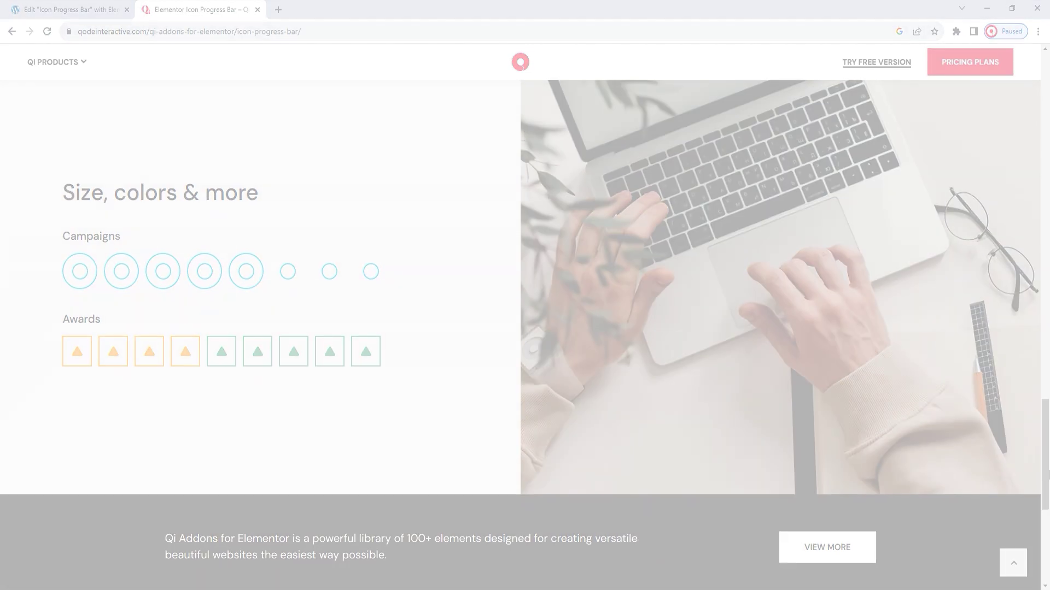